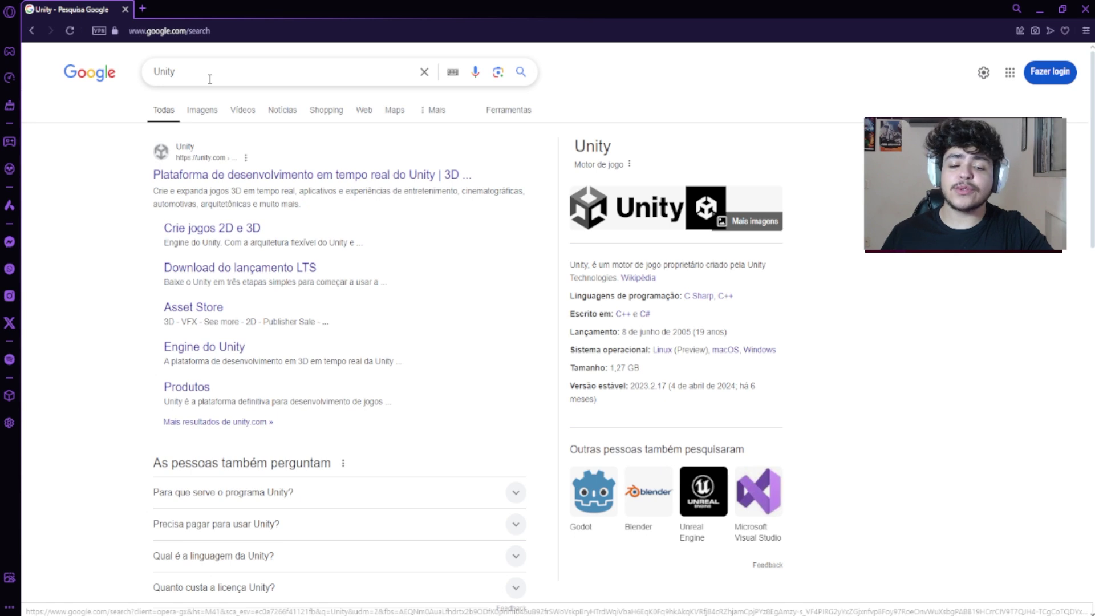
Open the official Unity result from Google and browse the unity.com/pt homepage.
left_click(210, 79)
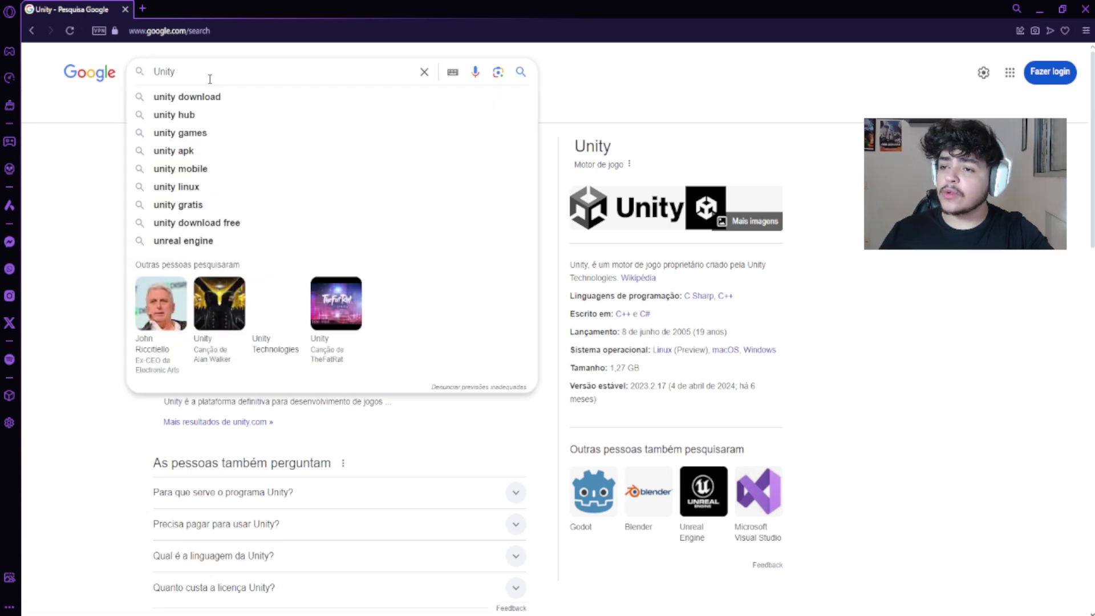
left_click(628, 73)
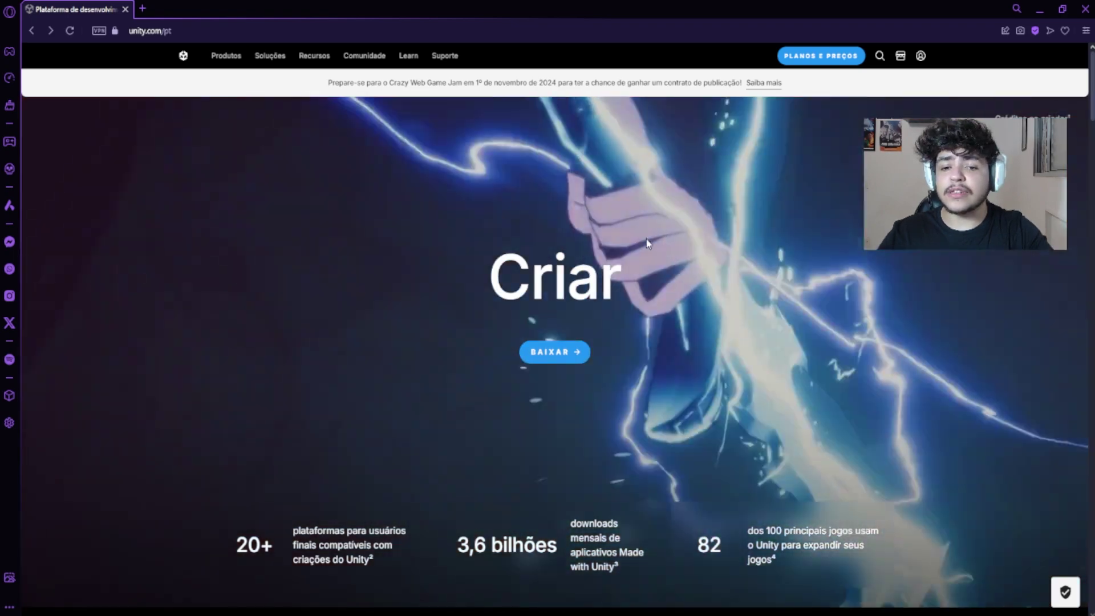
scroll(677, 242, "down", 2)
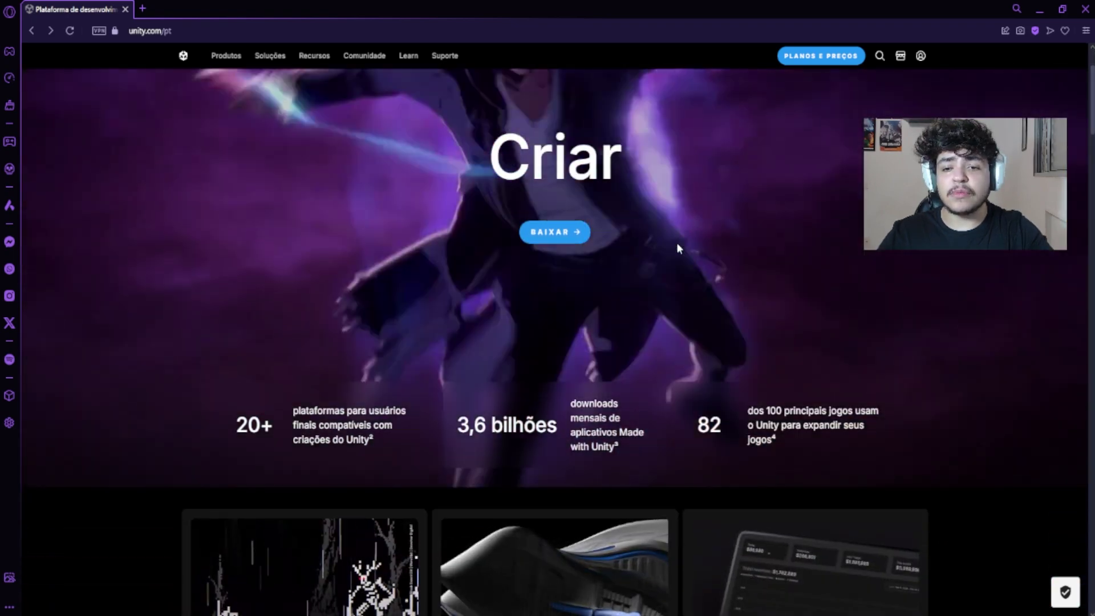
scroll(382, 359, "up", 2)
scroll(428, 475, "down", 5)
scroll(429, 479, "down", 3)
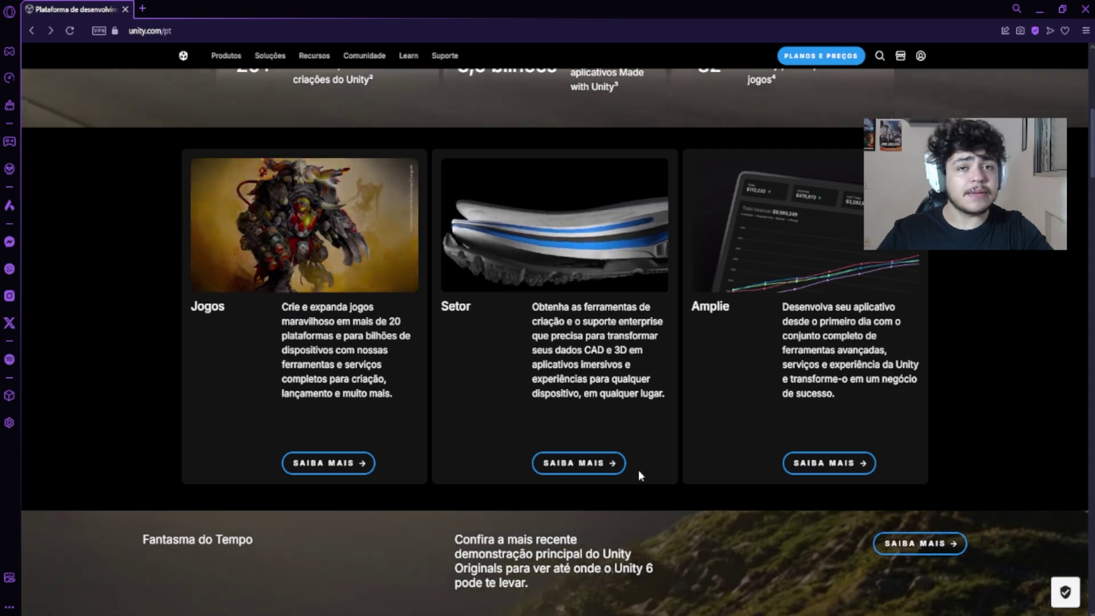
scroll(873, 425, "up", 3)
scroll(873, 425, "up", 4)
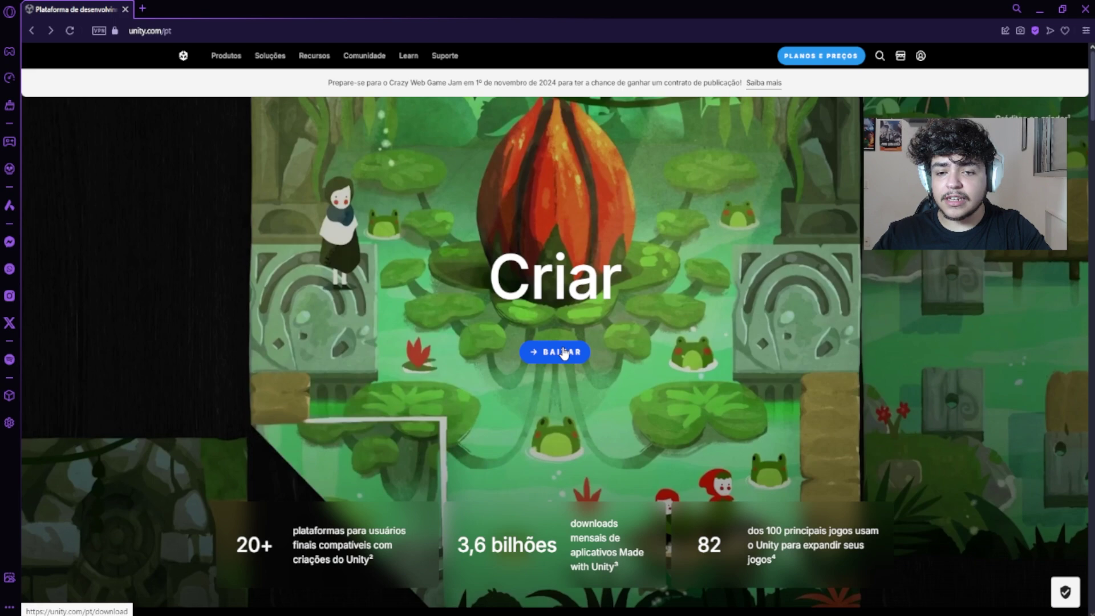
Download UnityHubSetup.exe from the unity.com/pt download page and run it.
left_click(564, 354)
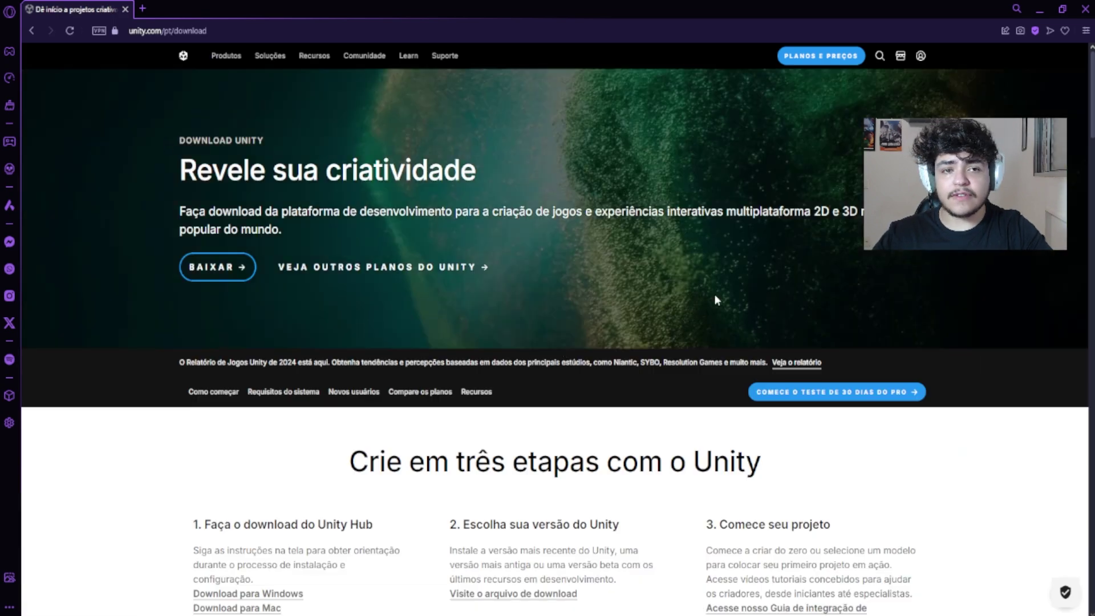
left_click(243, 267)
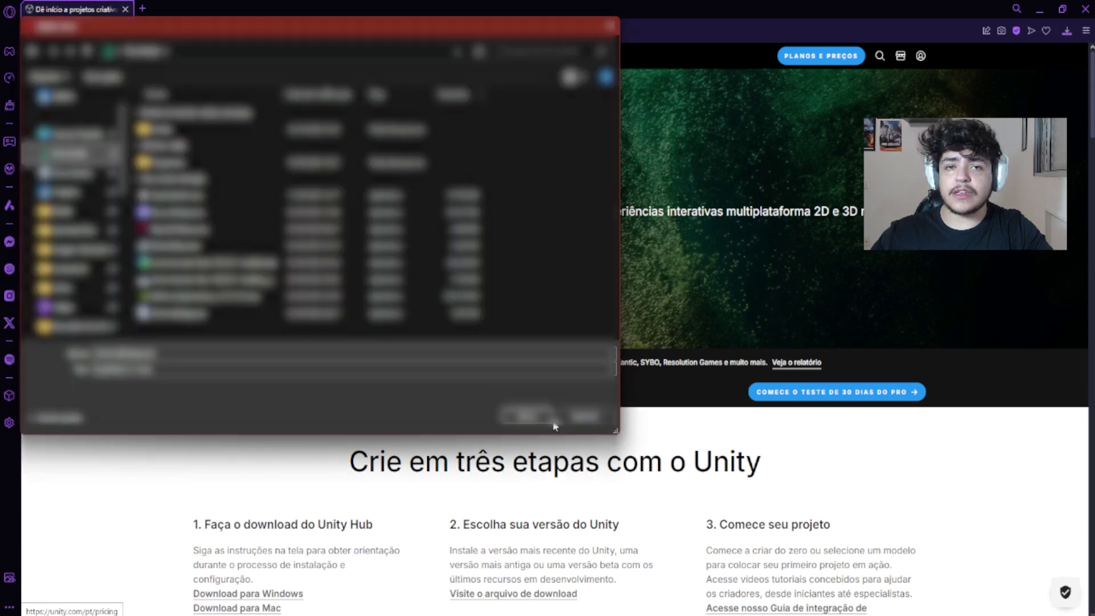
left_click(542, 417)
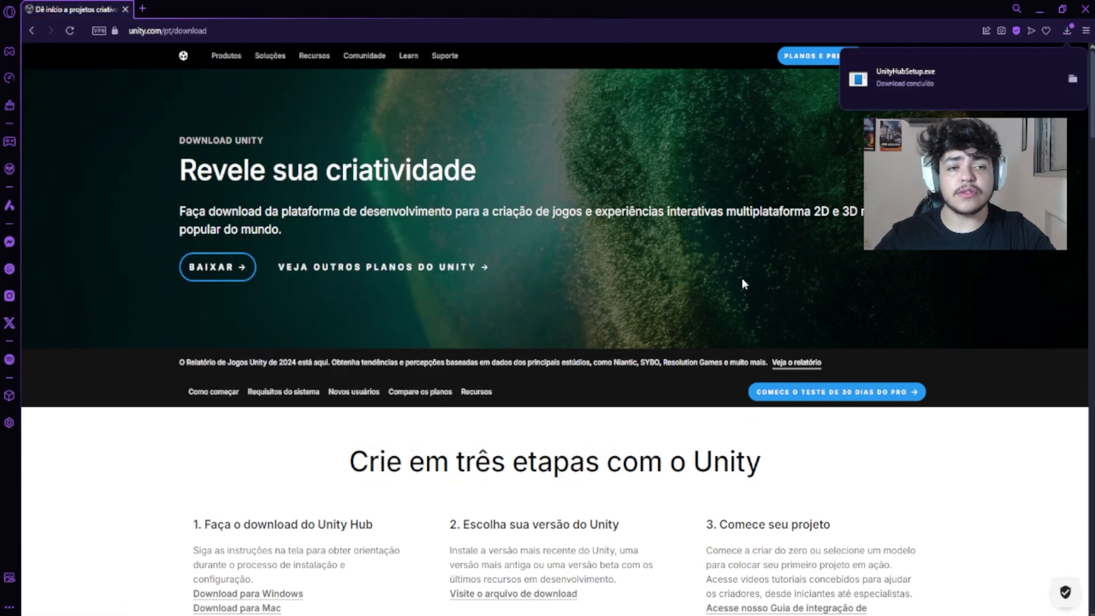
left_click(905, 84)
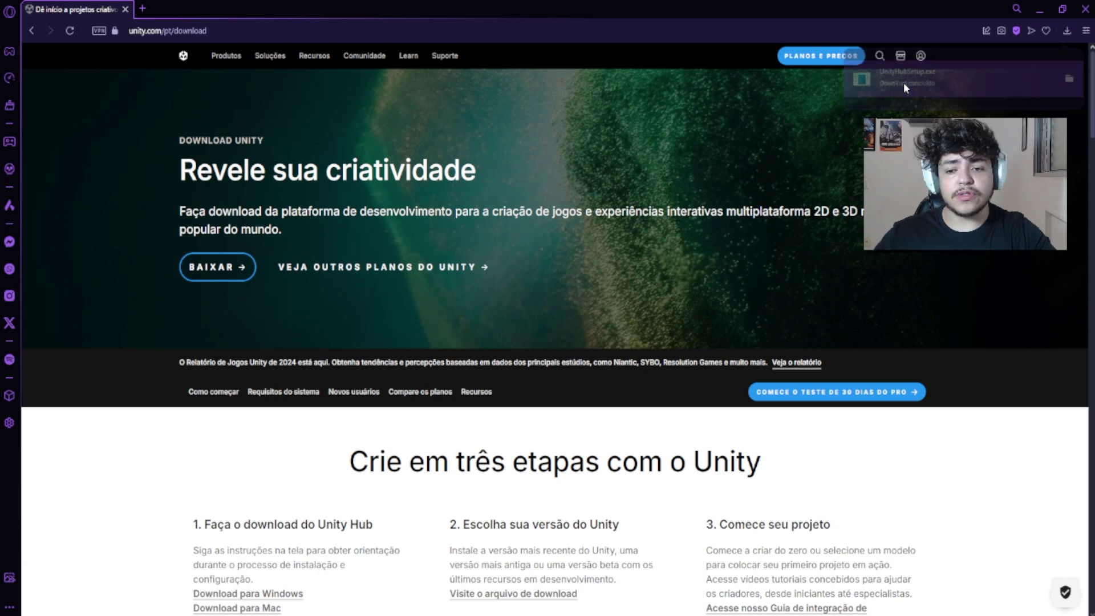
Accept the license, install Unity Hub to C:\Program Files\Unity Hub, and launch it.
scroll(542, 308, "down", 5)
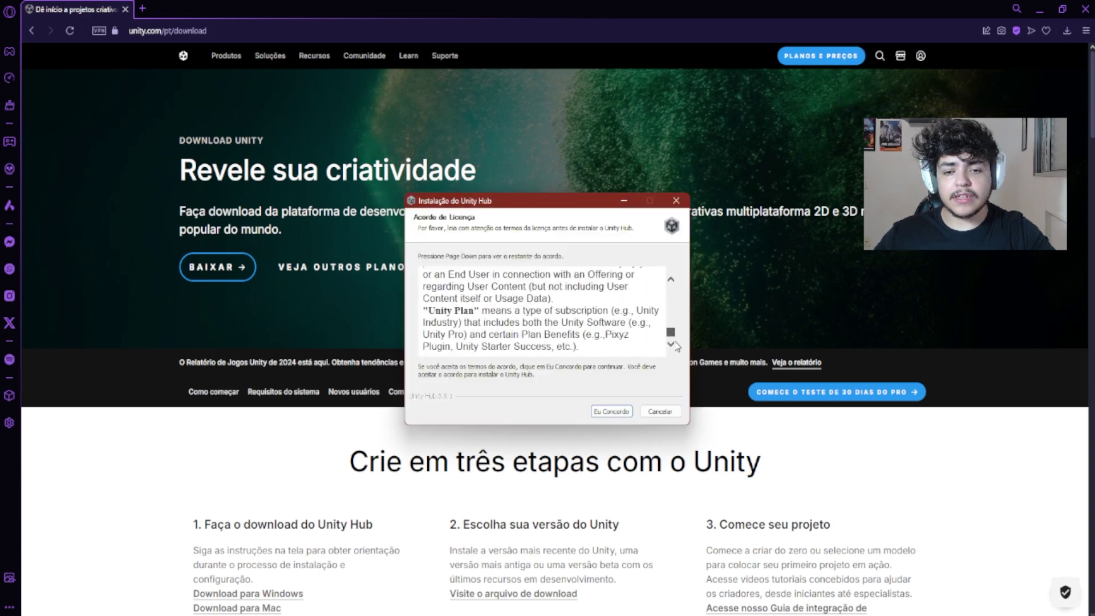
left_click(611, 411)
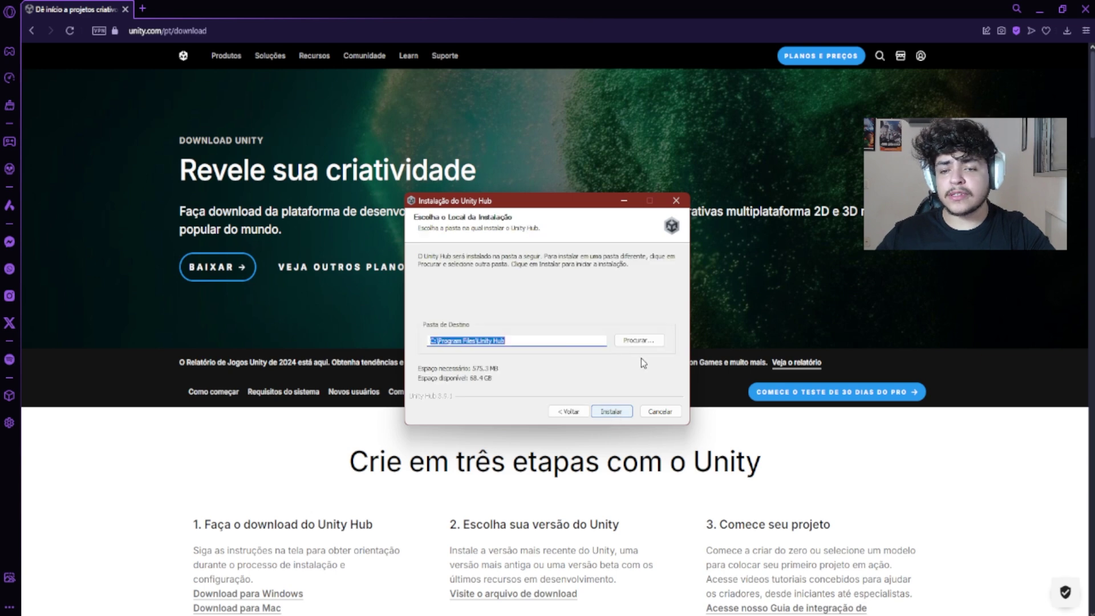
left_click(610, 412)
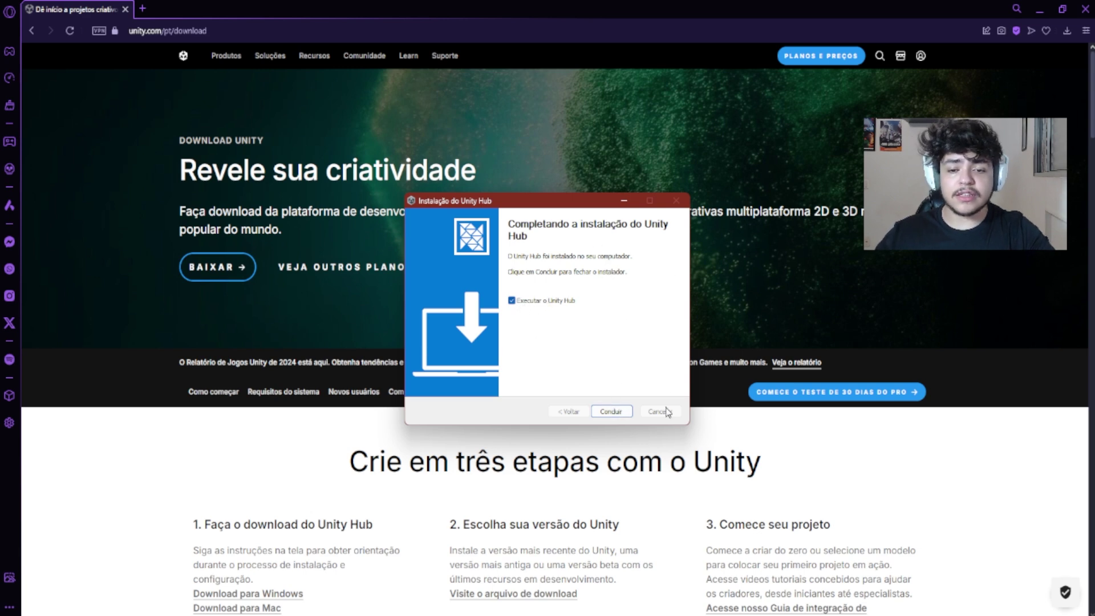
left_click(626, 405)
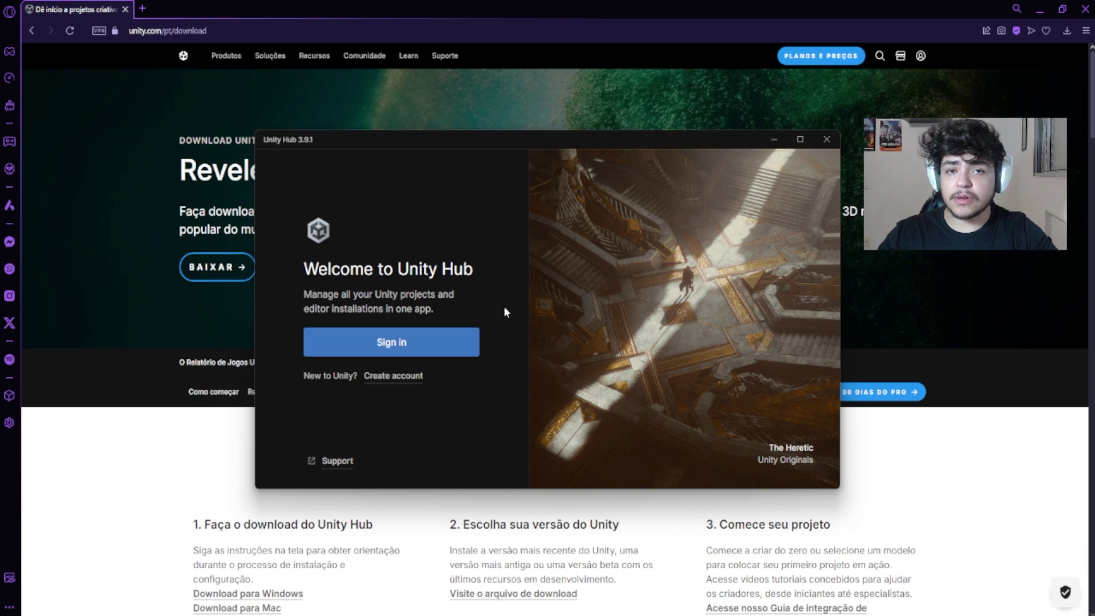
Create a Unity ID through the browser sign-up form, then sign in to Unity Hub.
left_click(388, 378)
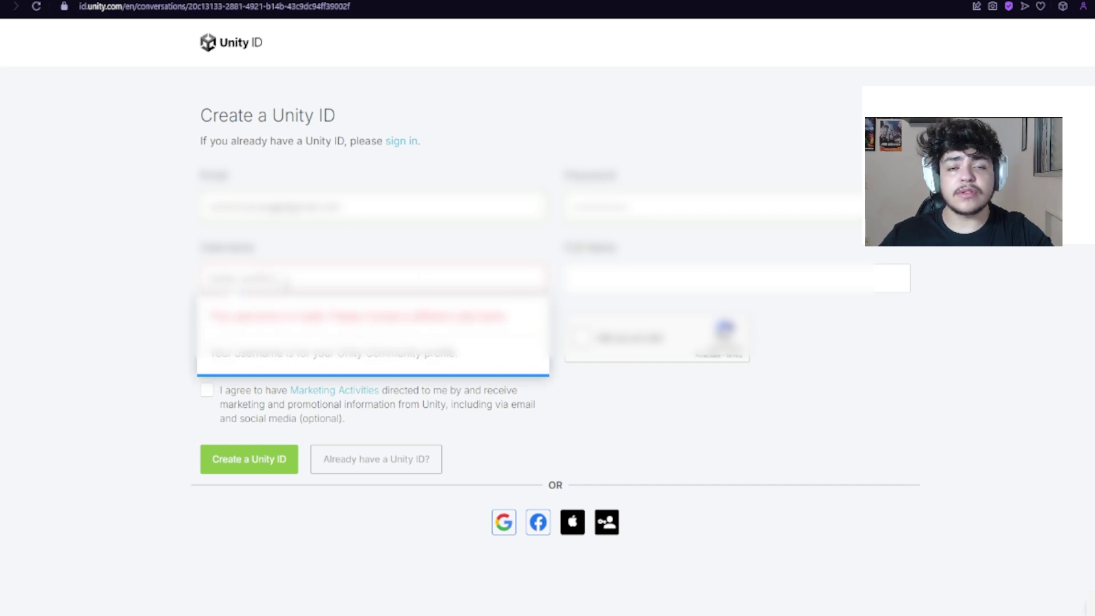
key("Tab")
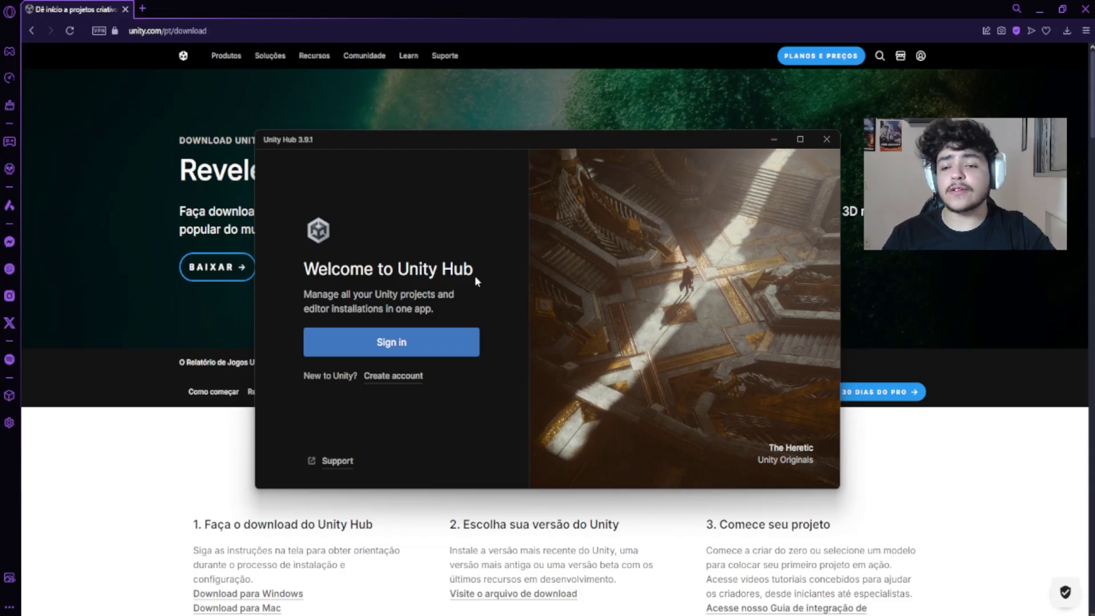
left_click(410, 341)
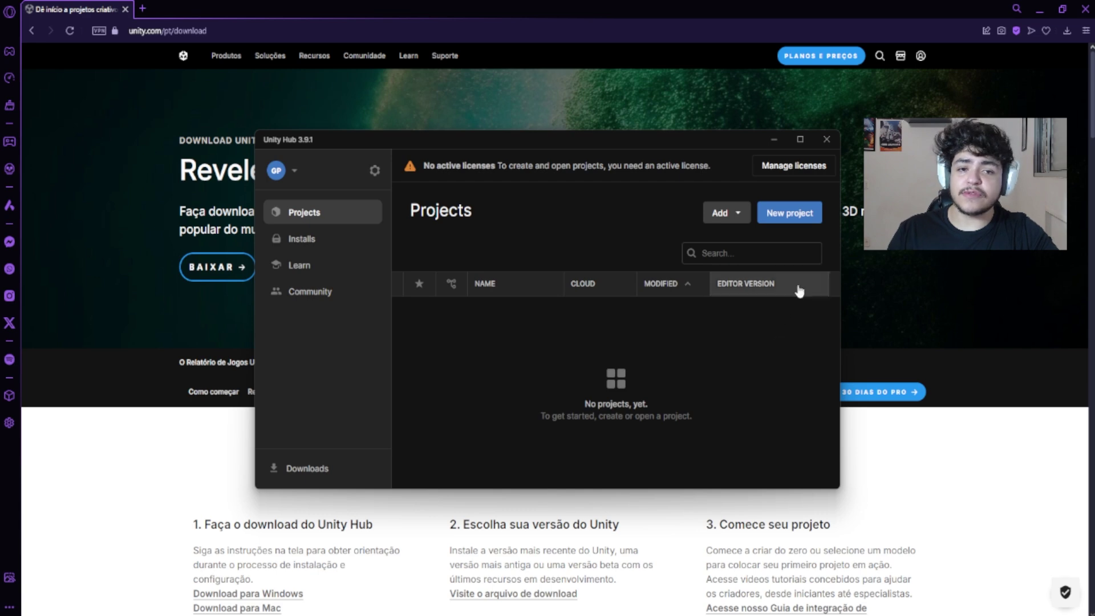
Add a free Personal license, then view the Installs page listing Unity 2019.3.15f1.
left_click(802, 168)
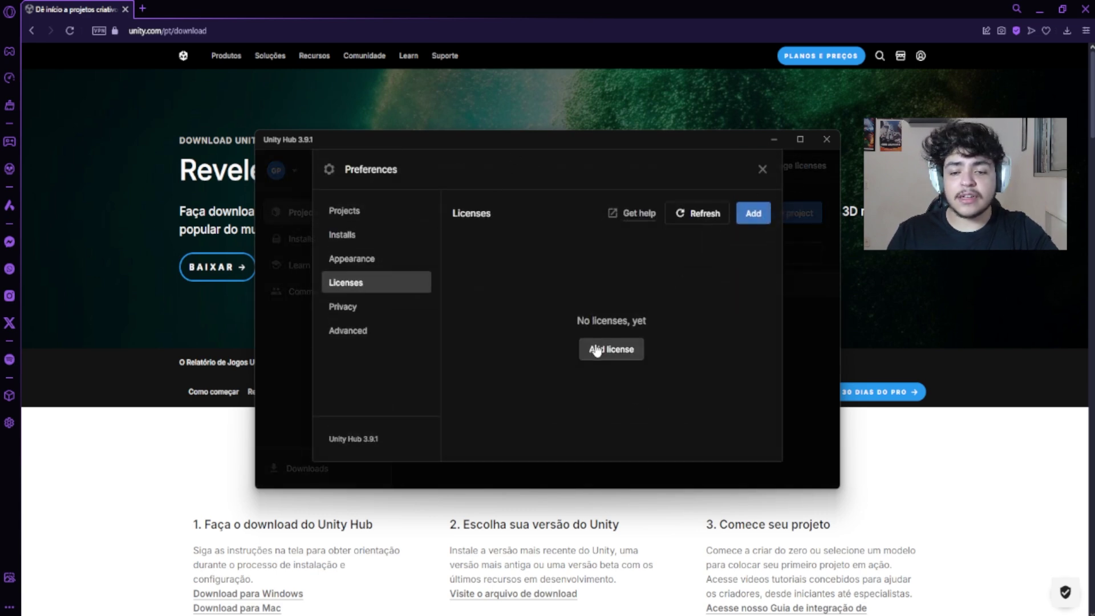
left_click(621, 358)
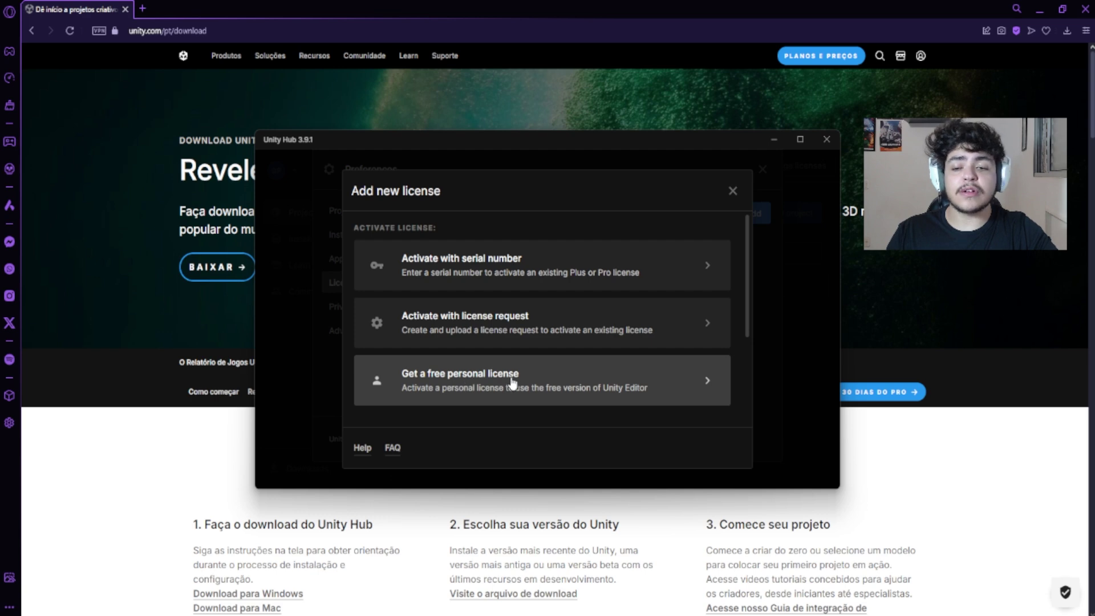
left_click(590, 393)
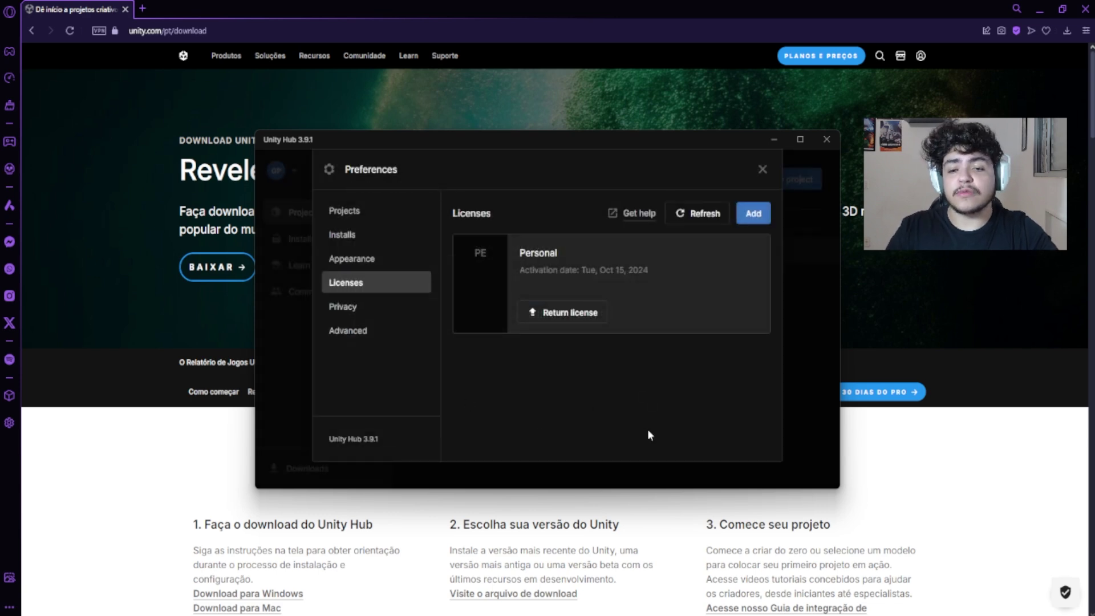
left_click(762, 170)
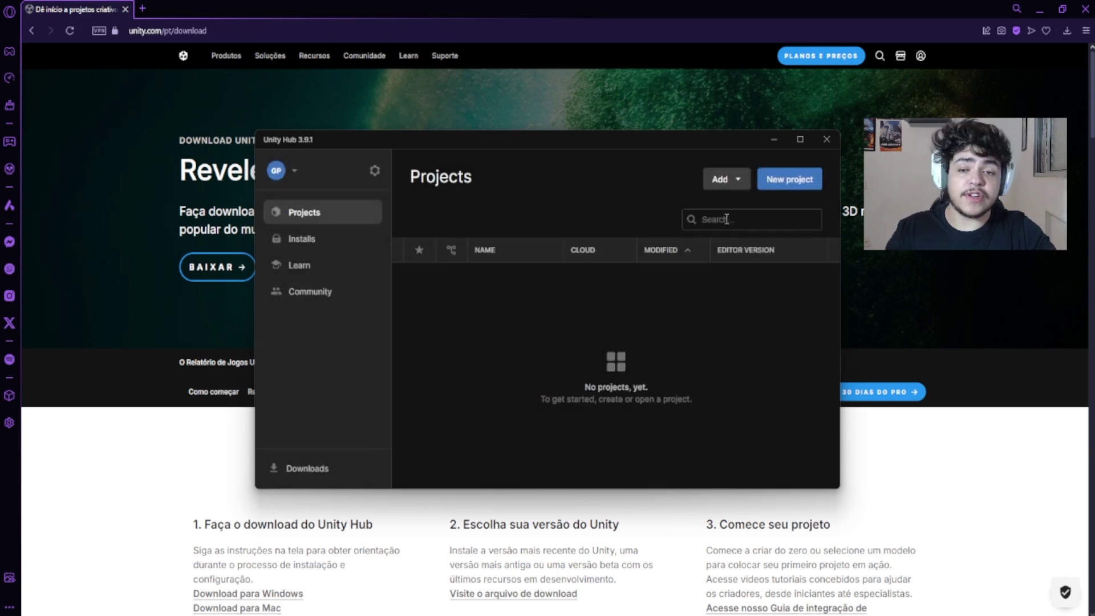
left_click(308, 245)
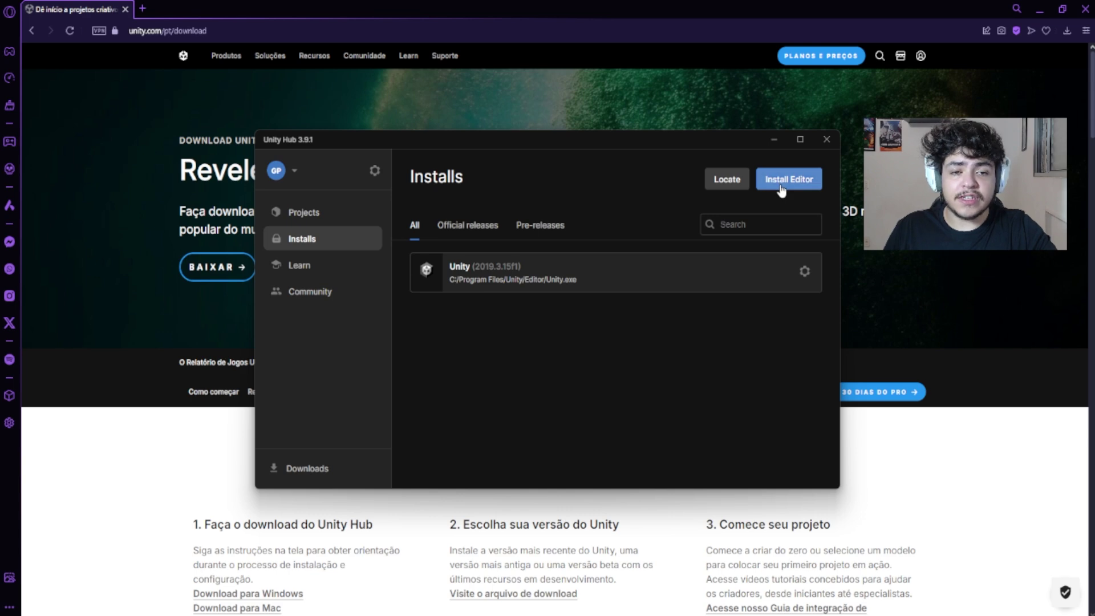
Pick Unity 2022.3.50f1 LTS from the official releases to install.
left_click(813, 185)
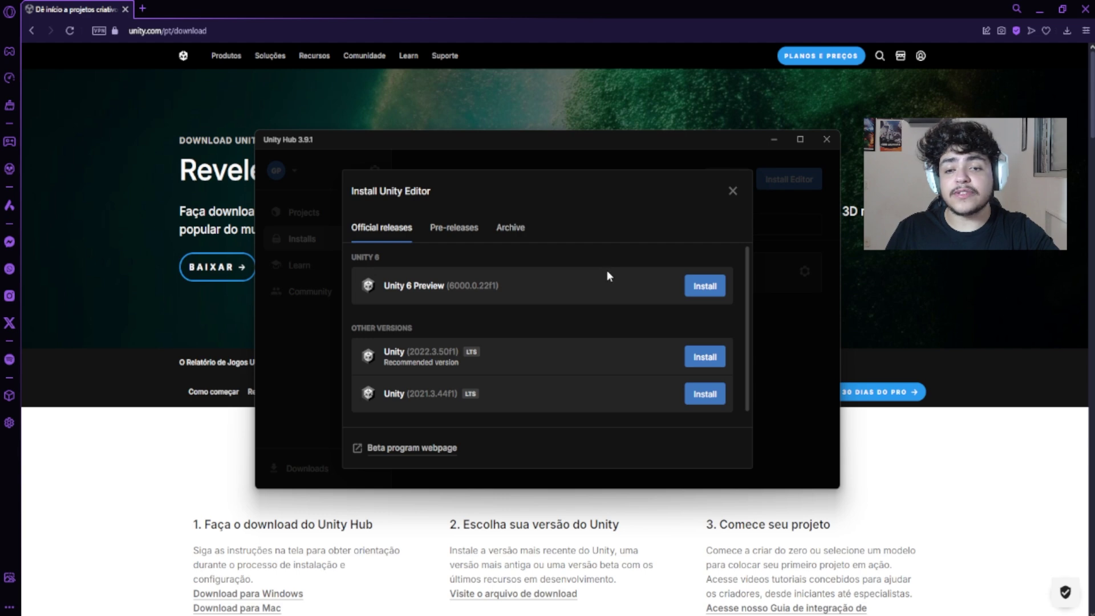
scroll(609, 275, "down", 1)
scroll(626, 299, "up", 1)
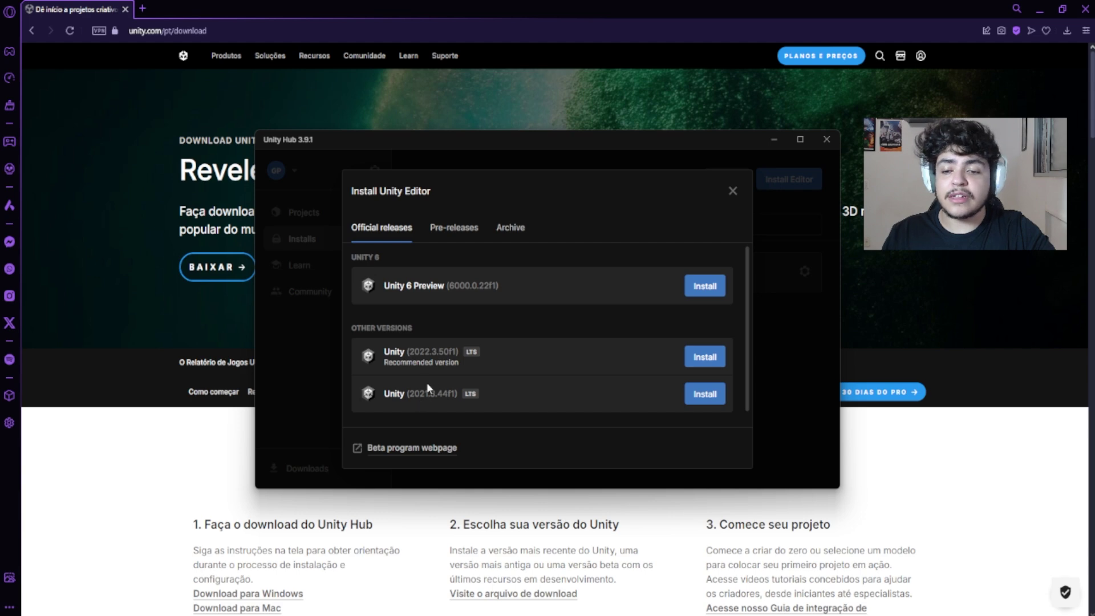
scroll(650, 368, "down", 1)
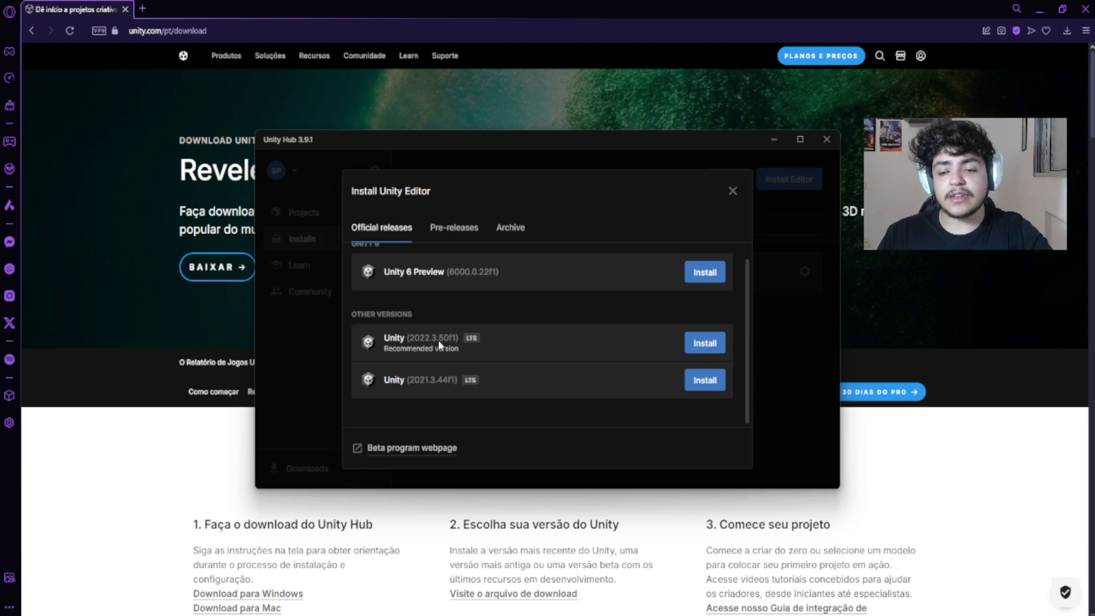
scroll(408, 293, "up", 1)
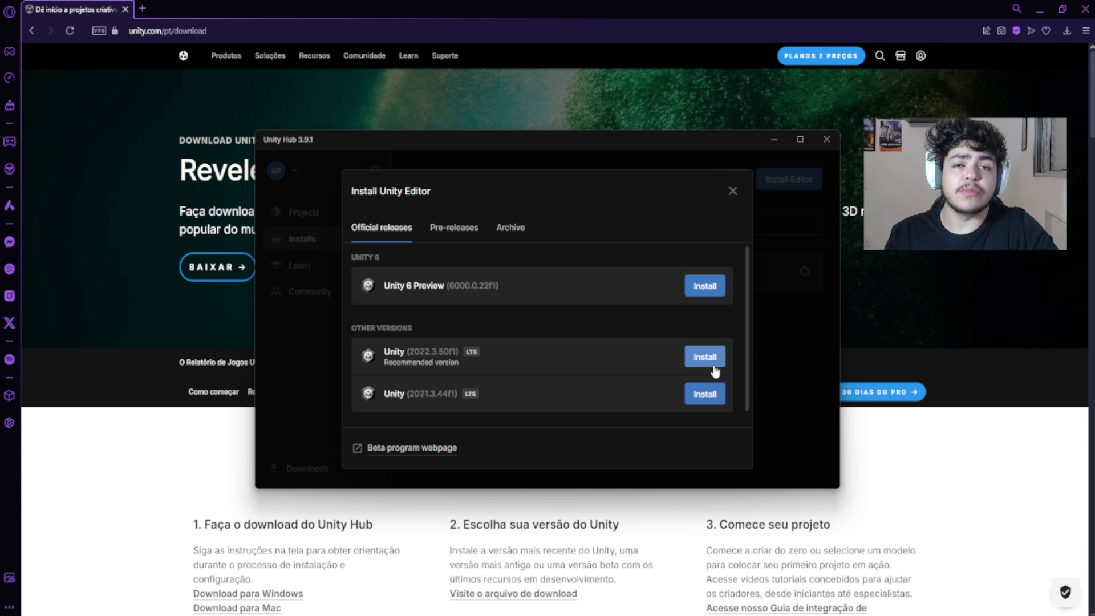
left_click(713, 367)
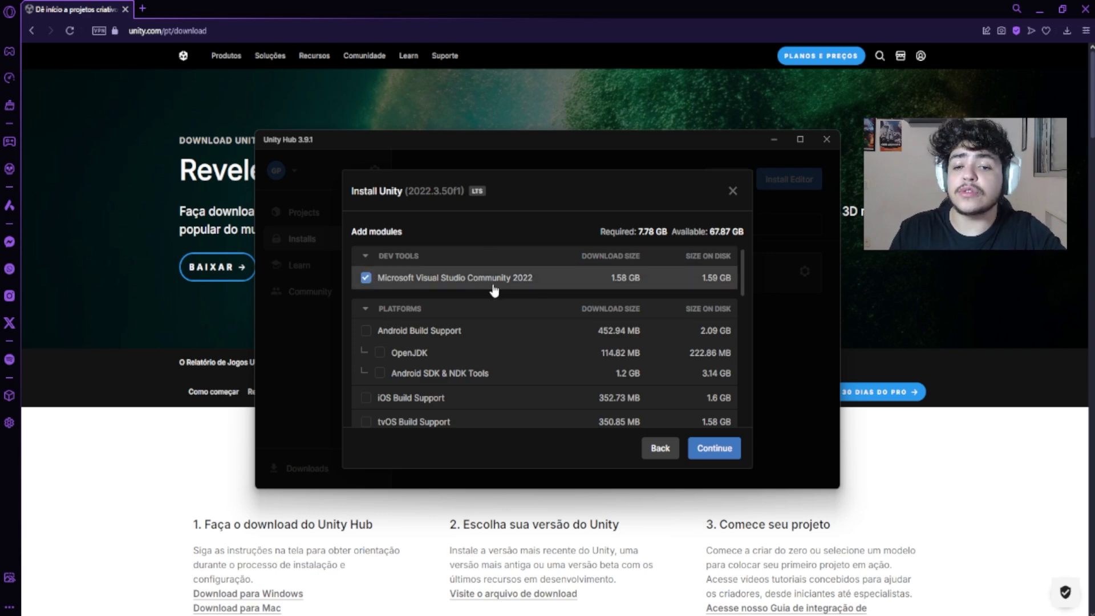
scroll(577, 341, "down", 1)
scroll(577, 340, "up", 1)
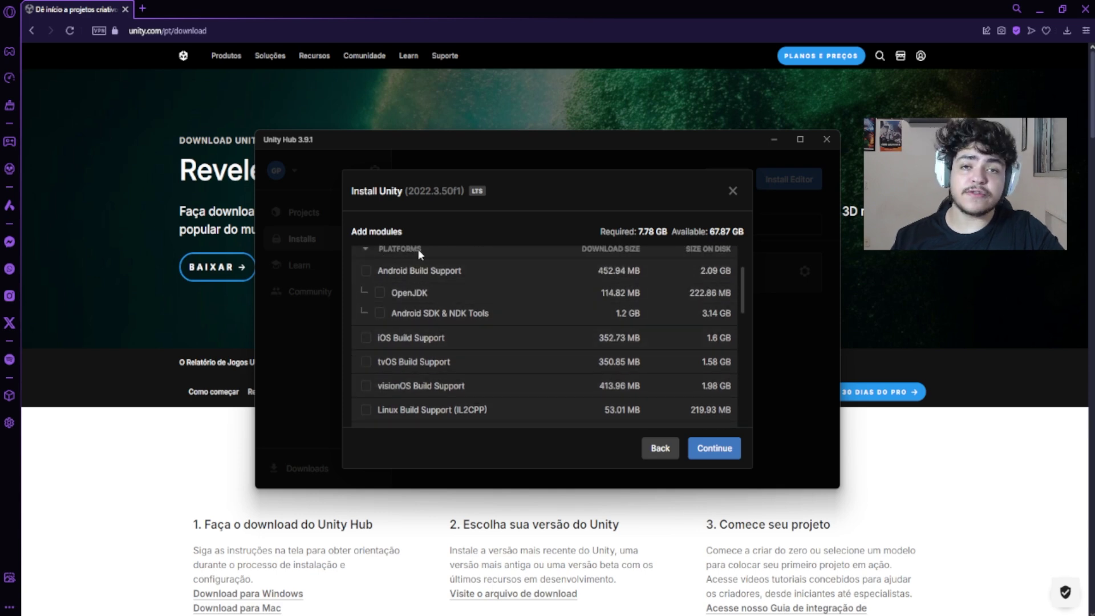
scroll(419, 253, "up", 1)
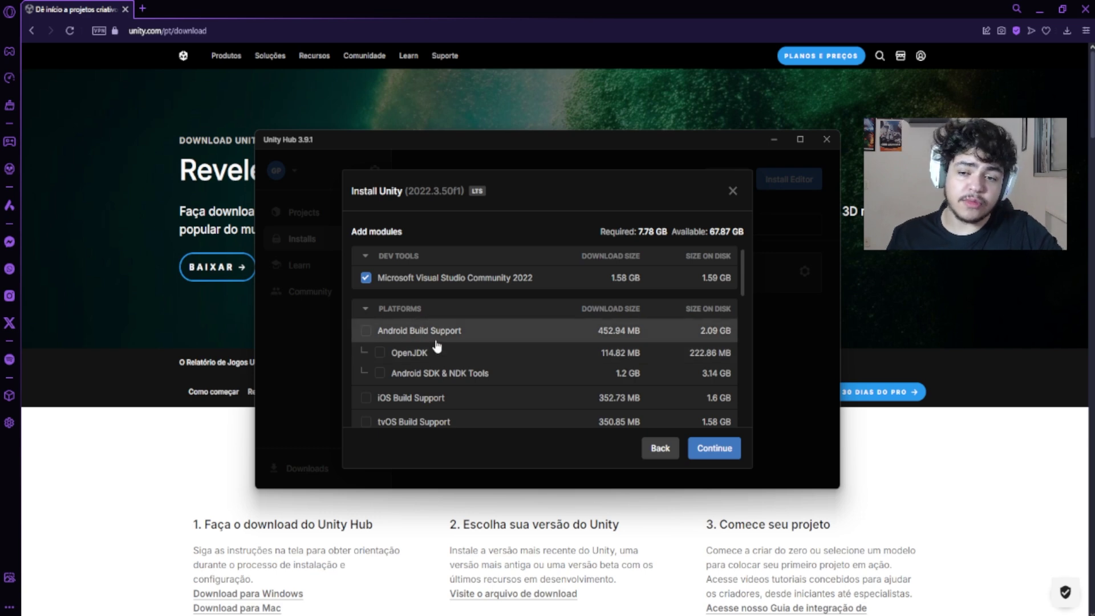
left_click(367, 332)
left_click(367, 332)
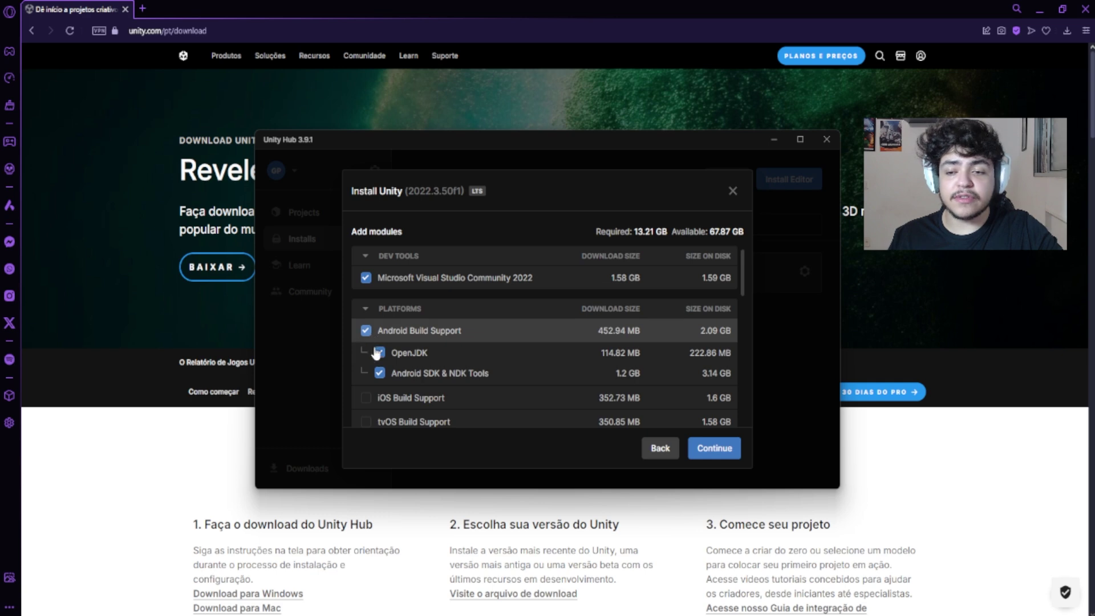
scroll(444, 279, "down", 2)
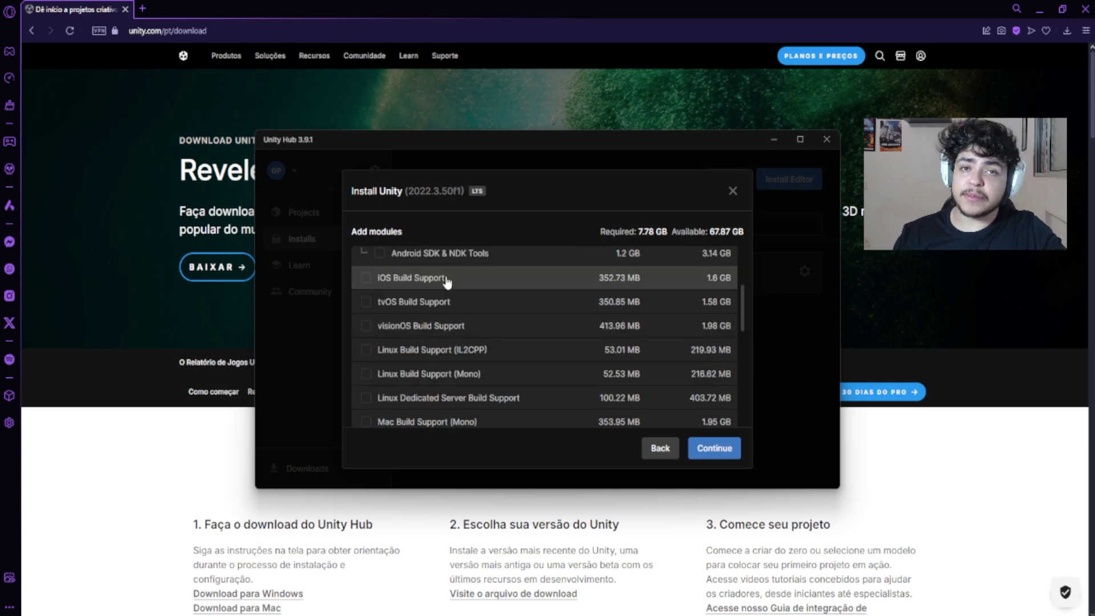
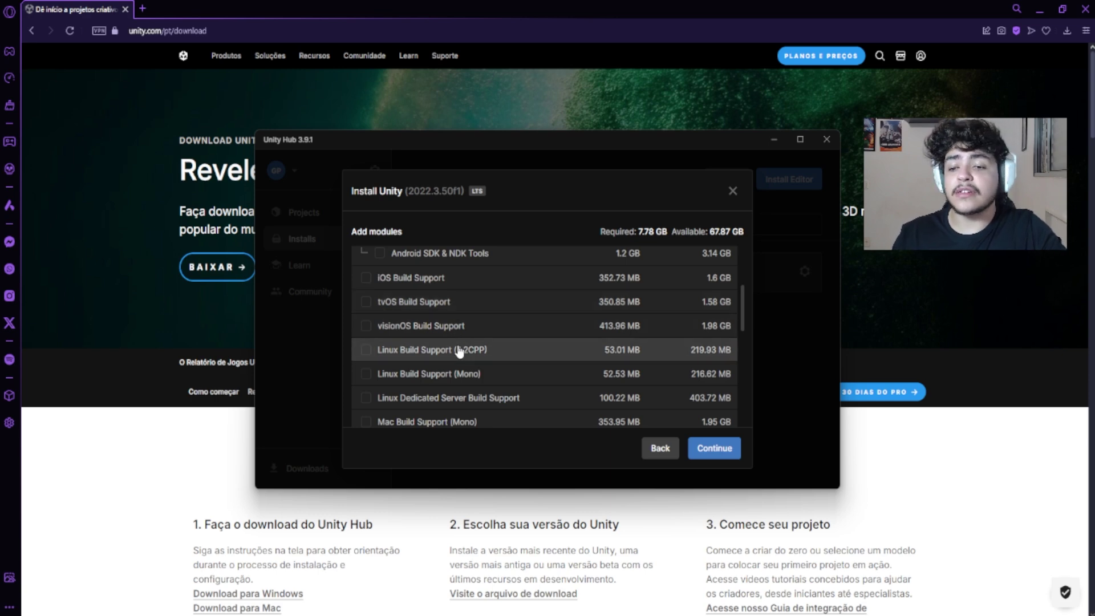
Tick Universal Windows Platform Build Support in the module list, bringing the required space to 9.78 GB.
scroll(455, 349, "down", 1)
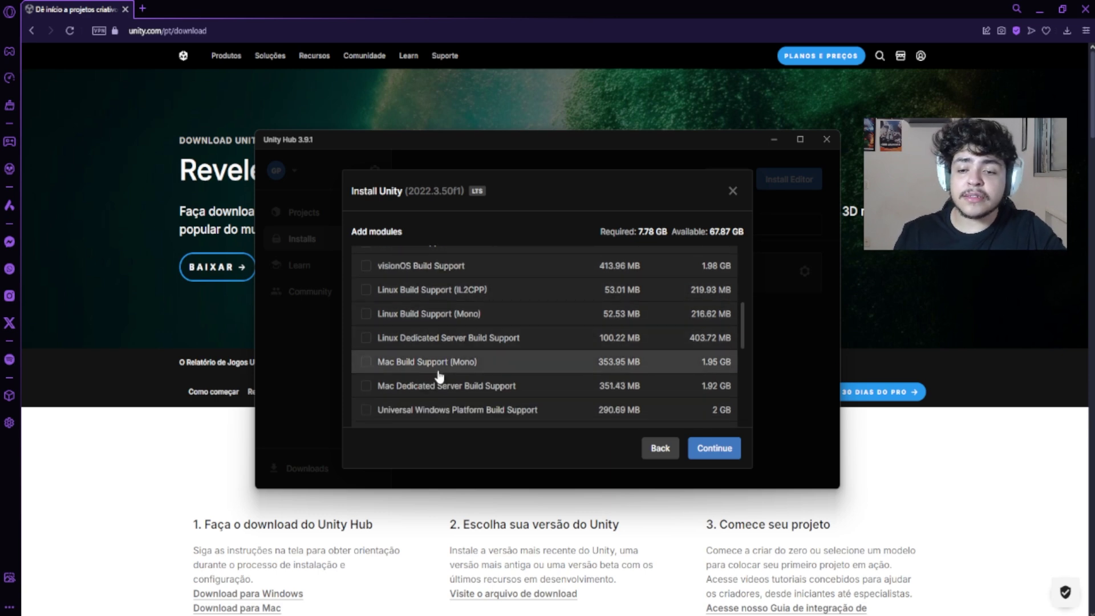
scroll(444, 368, "down", 2)
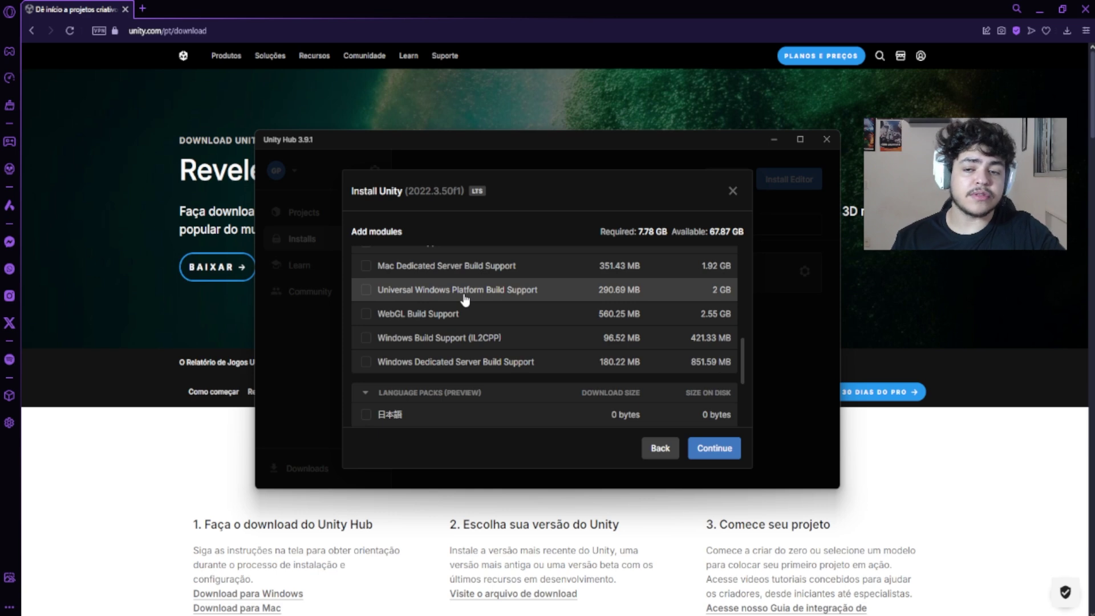
left_click(367, 290)
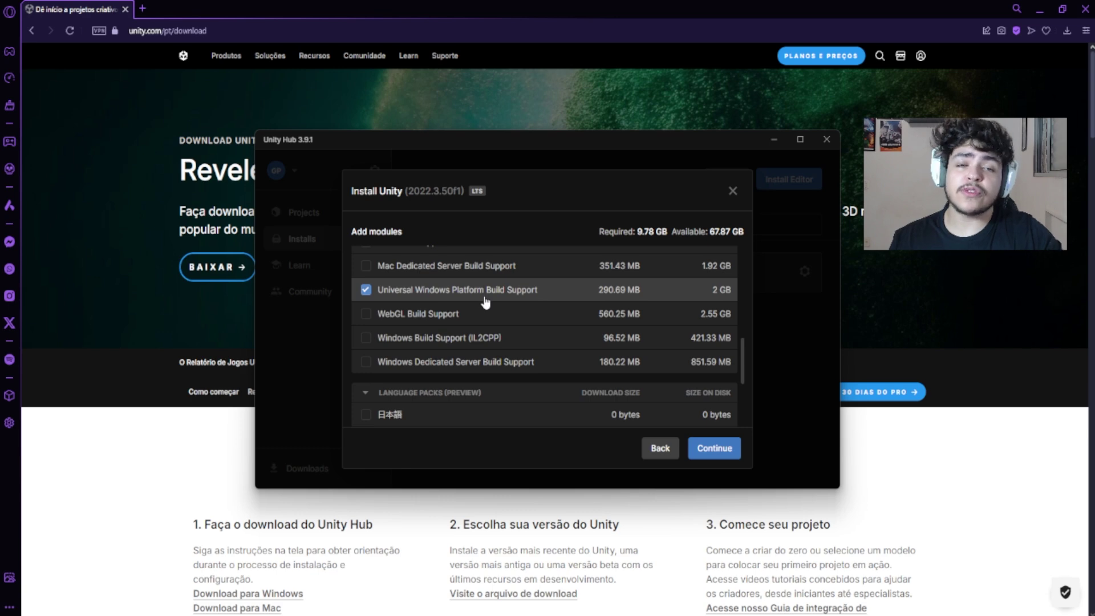
scroll(488, 303, "down", 1)
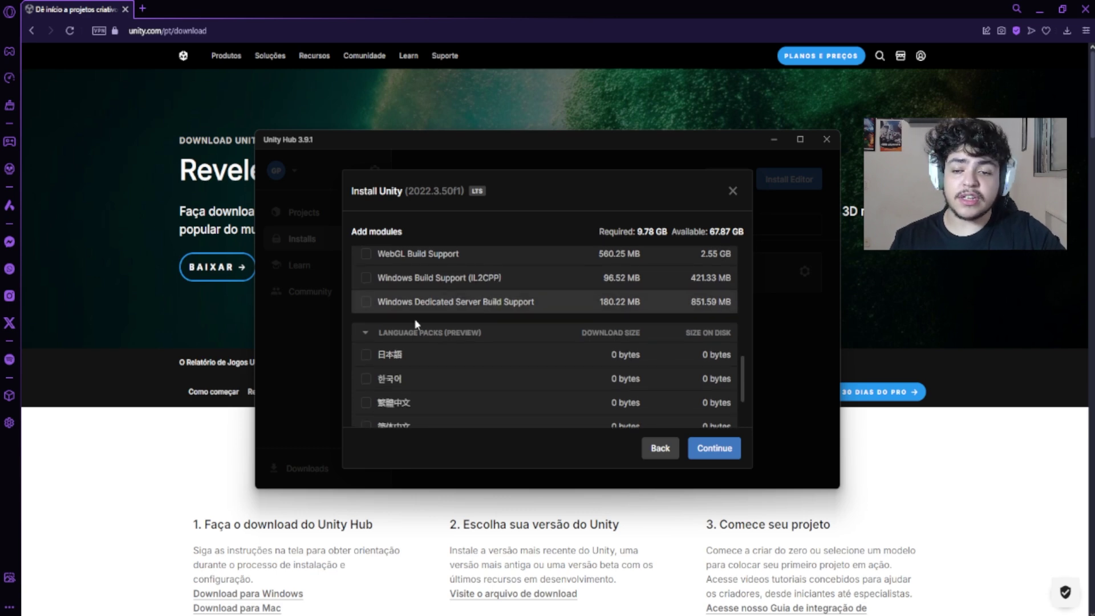
scroll(413, 333, "down", 1)
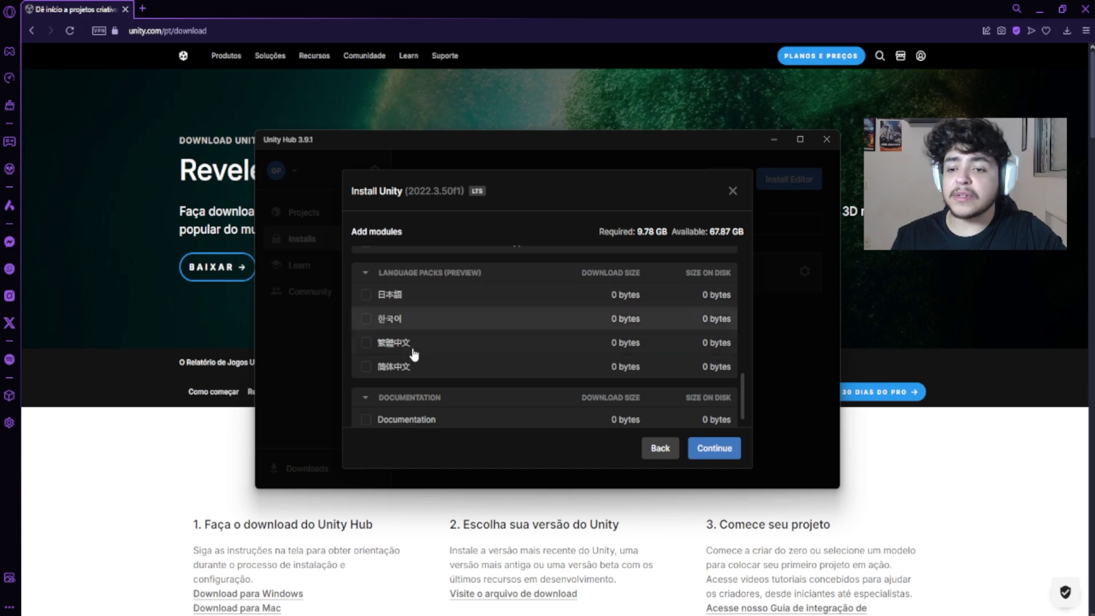
scroll(453, 326, "down", 1)
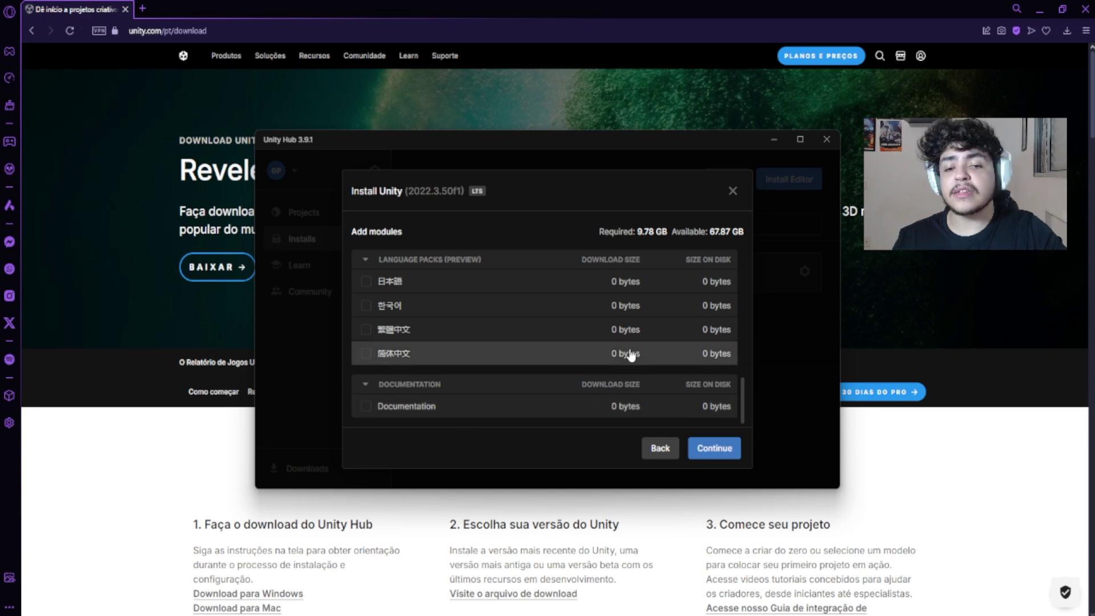
Accept the Visual Studio 2022 Community license terms and install Unity 2022.3.50f1.
left_click(714, 449)
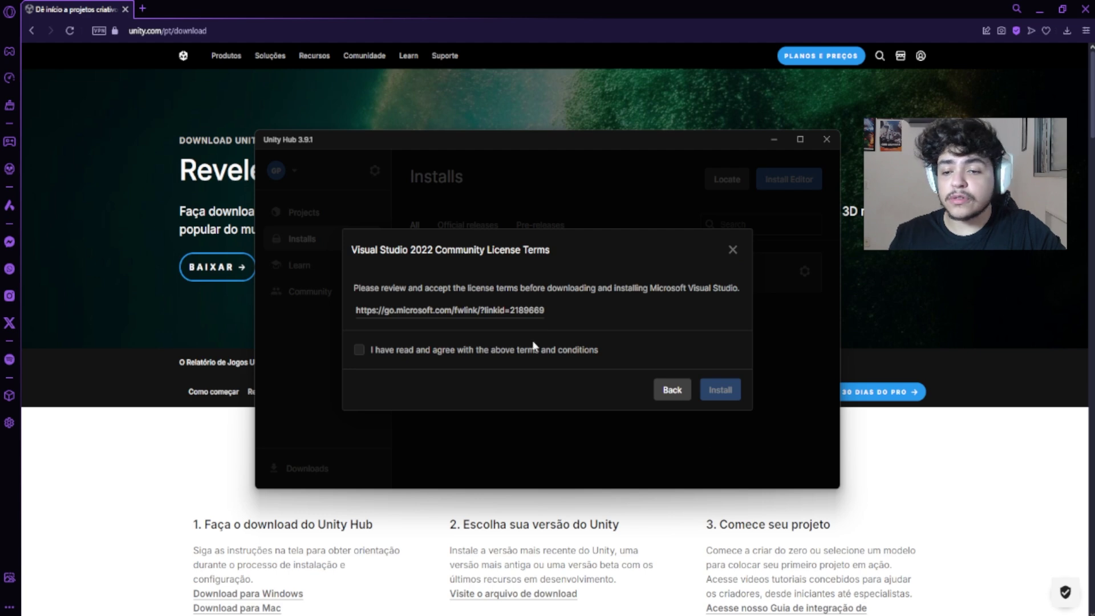
left_click(359, 350)
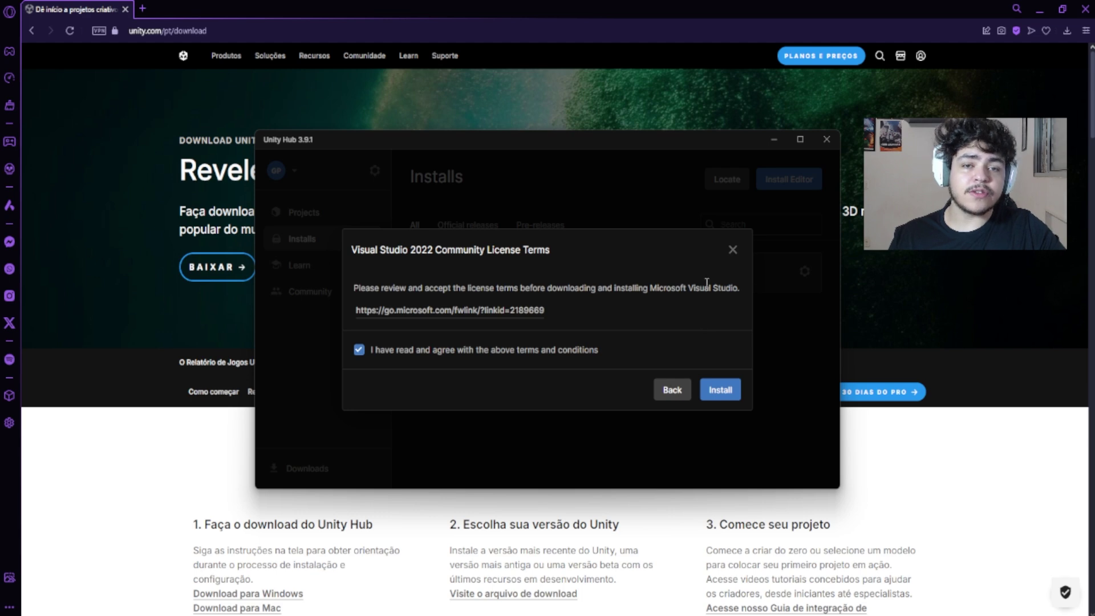
left_click(719, 397)
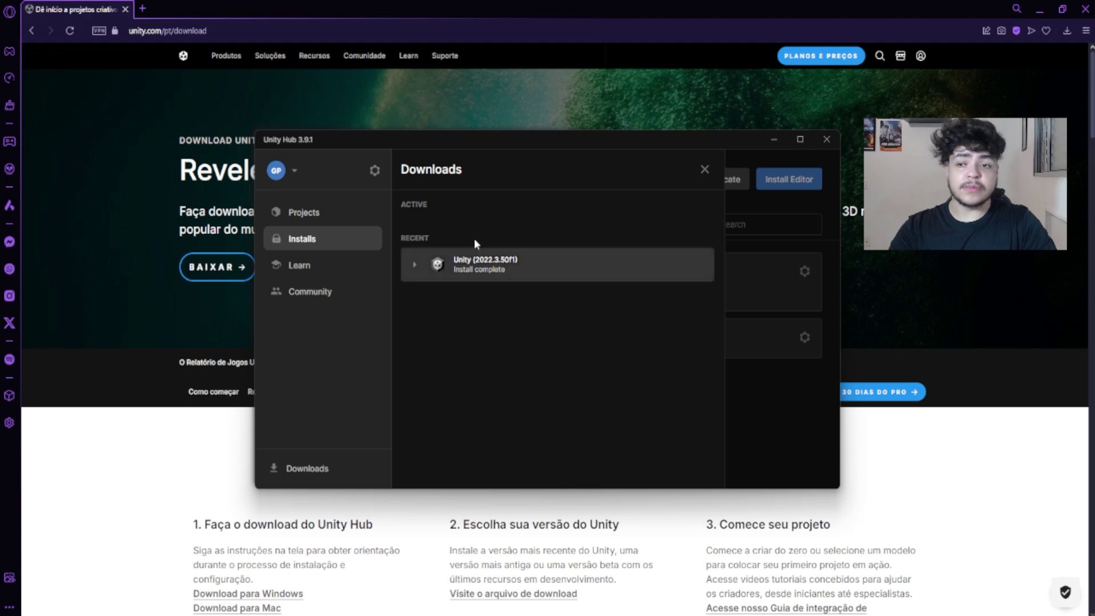
Start a new project from the Projects list and view the Learning templates.
left_click(311, 214)
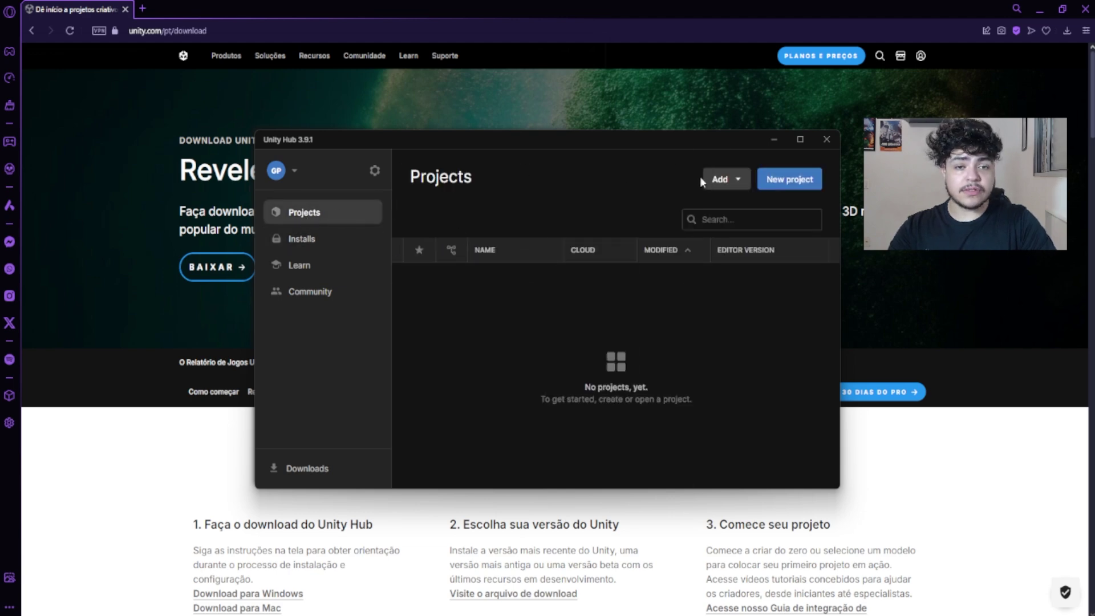
left_click(777, 179)
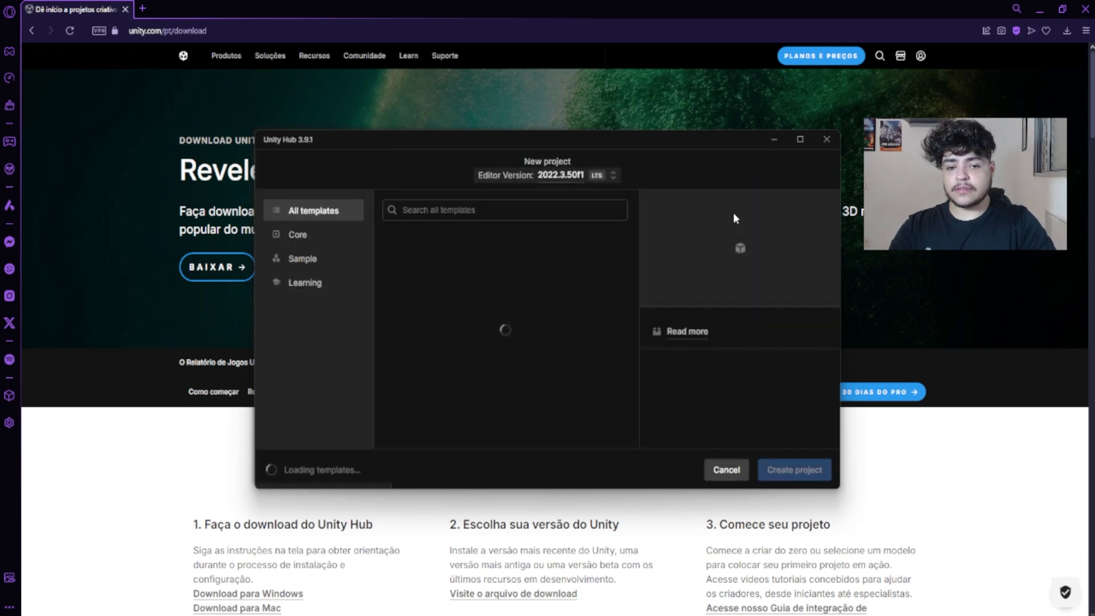
left_click(305, 282)
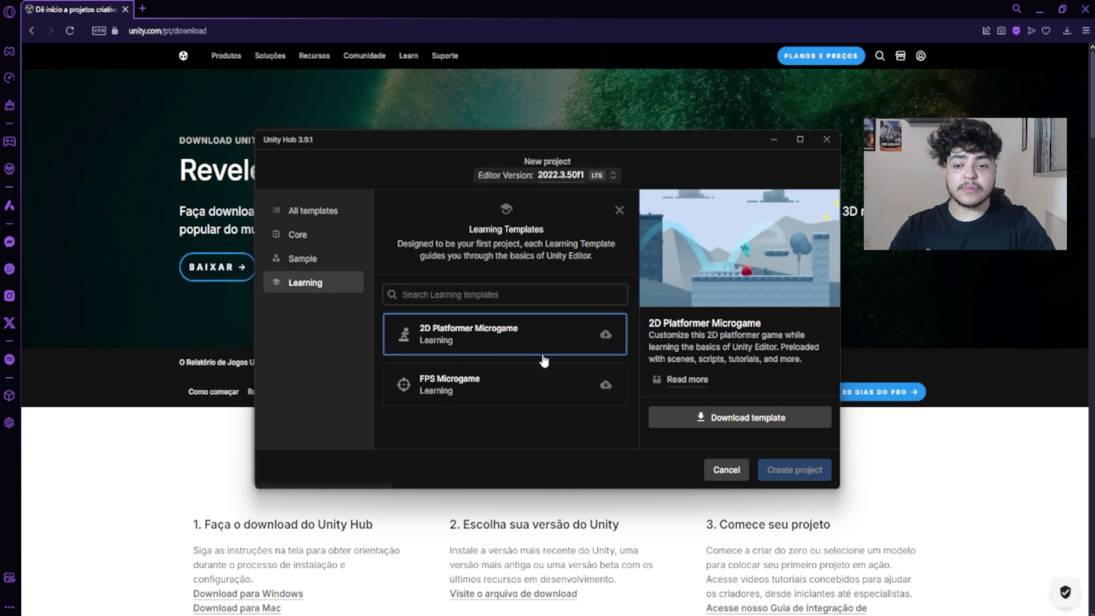
key("Escape")
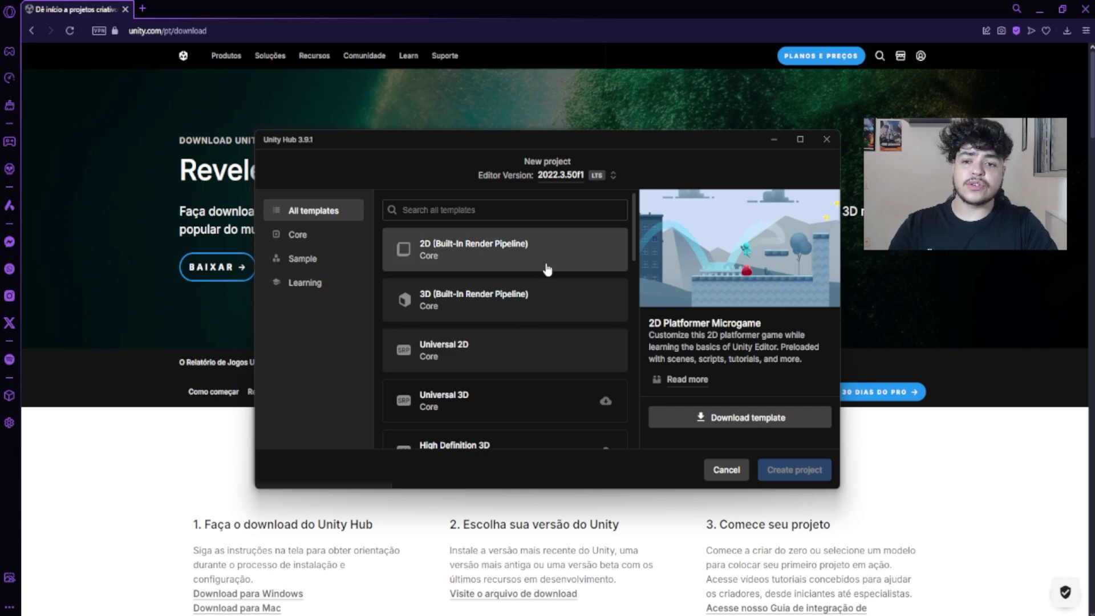
Browse all templates, then filter back to the Learning templates with 2D Platformer Microgame.
scroll(543, 294, "down", 2)
scroll(476, 341, "down", 1)
scroll(477, 341, "down", 1)
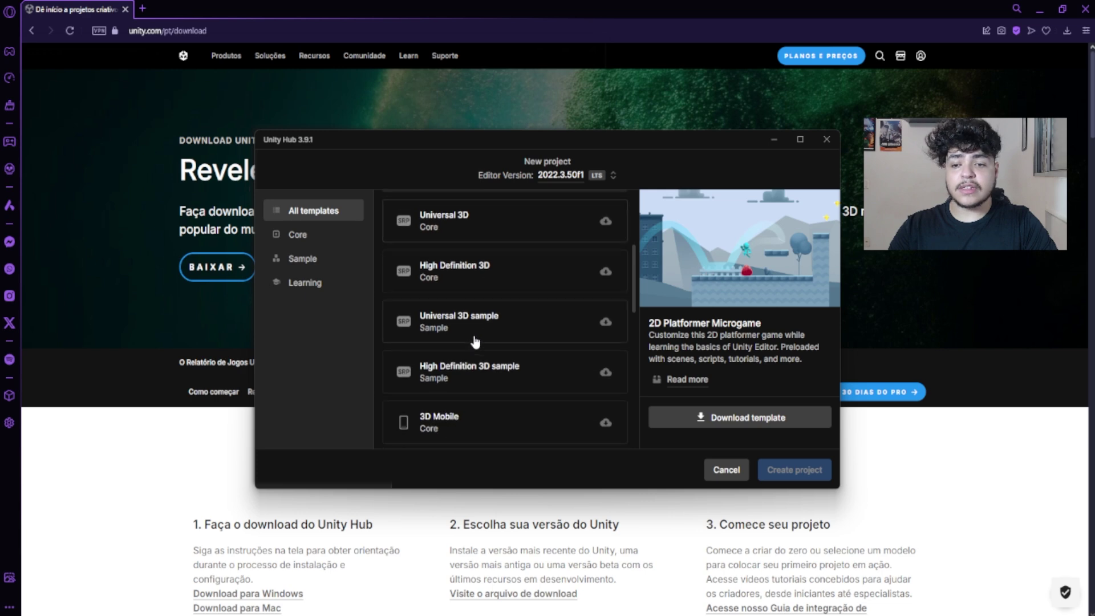
scroll(476, 374, "down", 1)
scroll(482, 370, "down", 1)
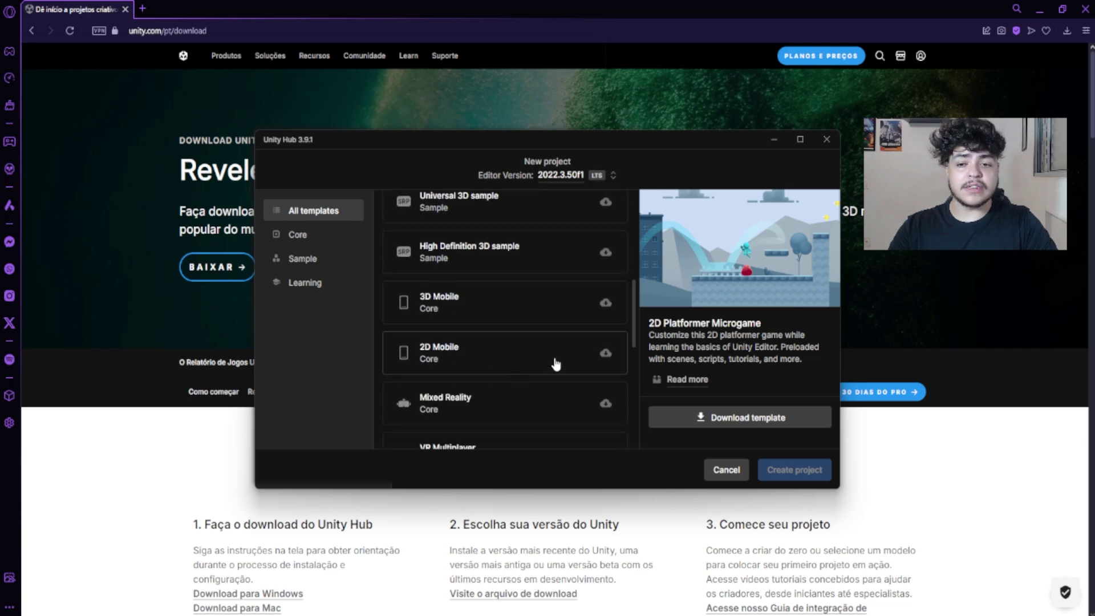
scroll(510, 350, "down", 1)
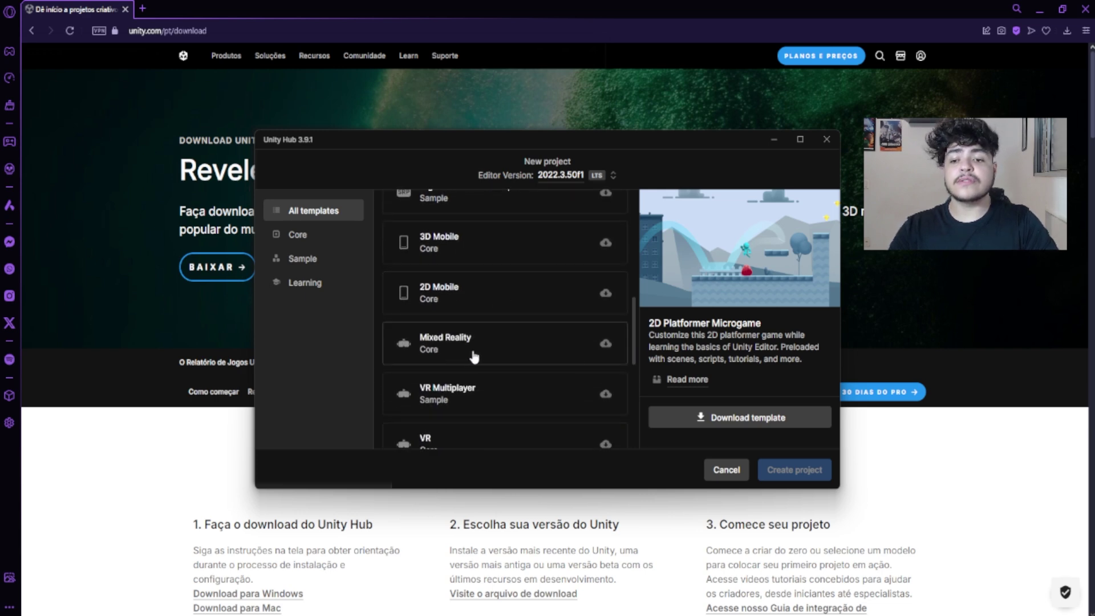
scroll(478, 287, "down", 1)
scroll(505, 295, "down", 1)
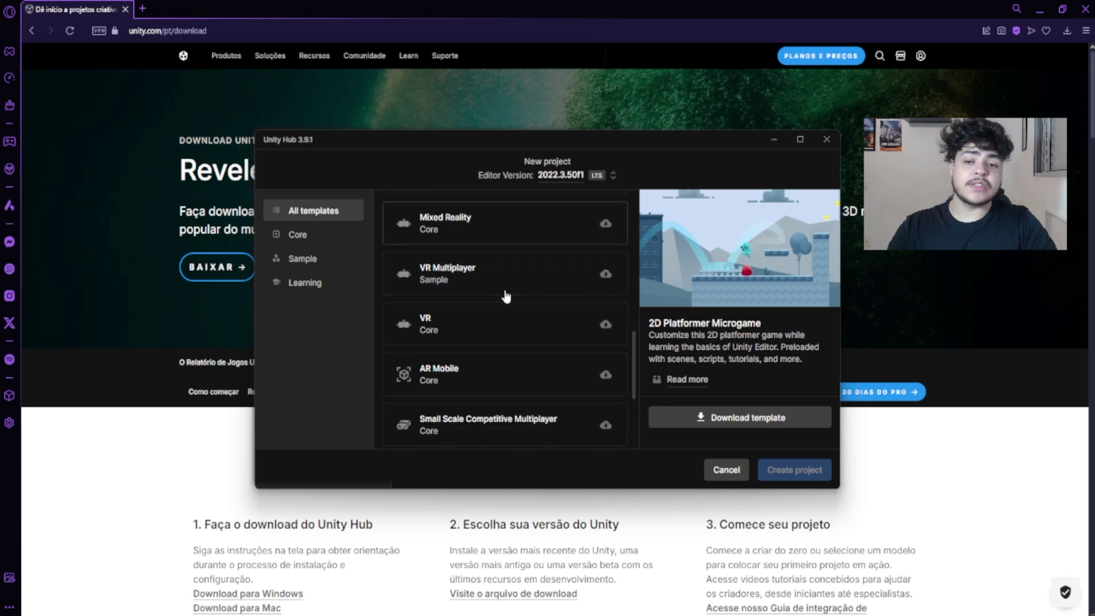
scroll(495, 286, "down", 1)
scroll(485, 308, "down", 1)
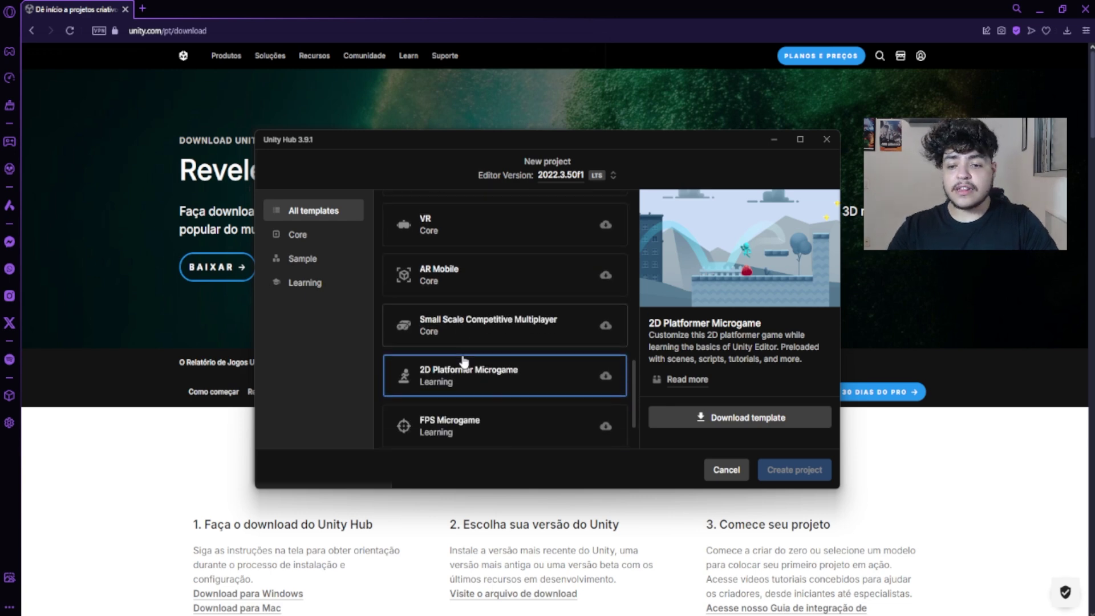
scroll(464, 361, "down", 1)
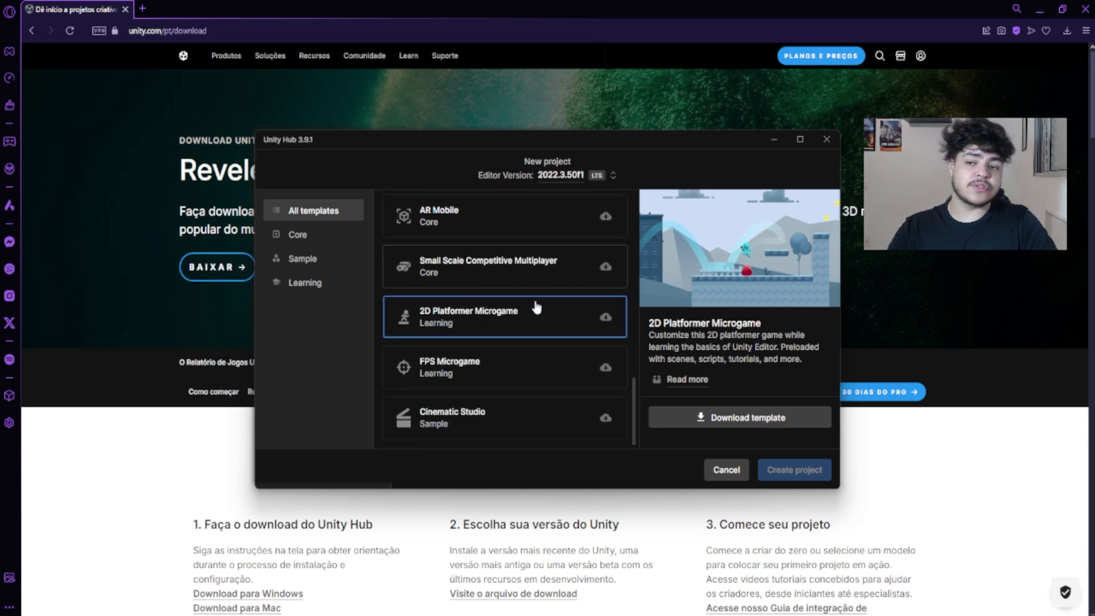
left_click(318, 292)
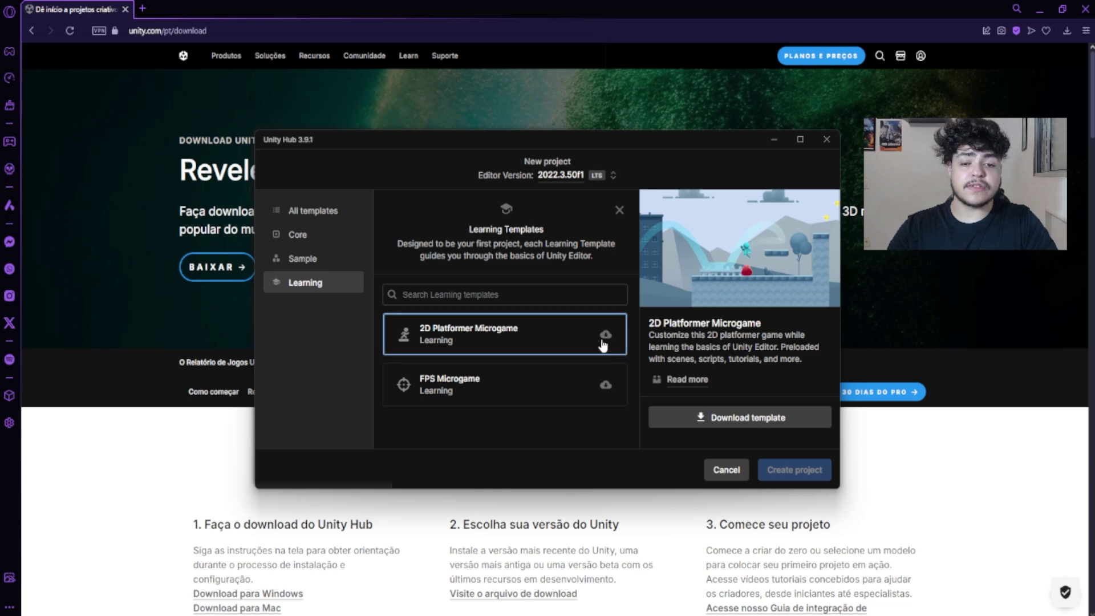
Download the 2D Platformer Microgame template and create the project 'My project'.
left_click(729, 419)
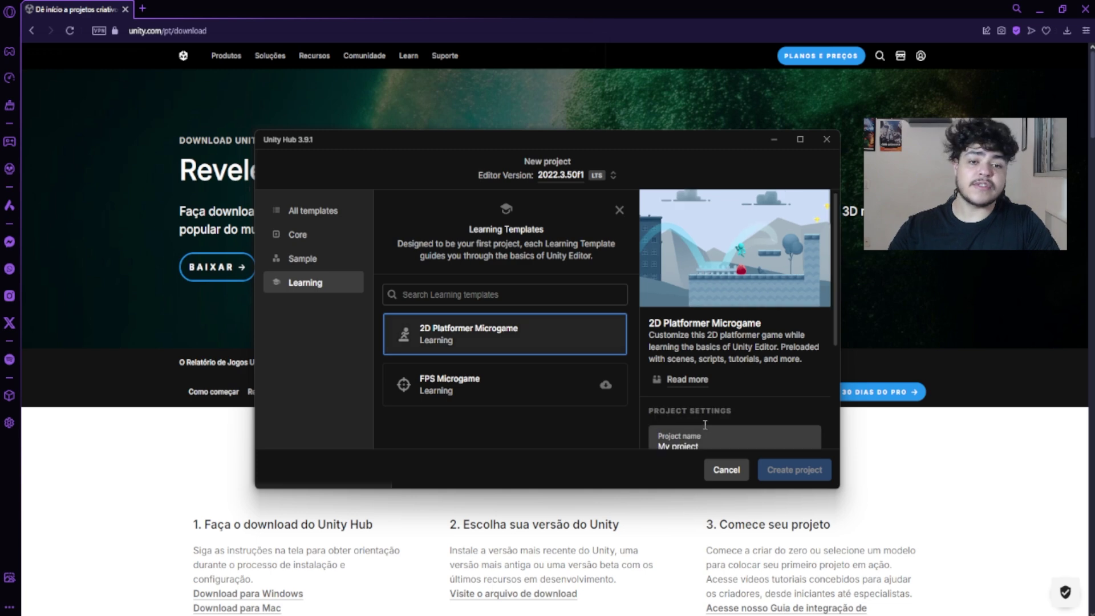
scroll(744, 416, "down", 3)
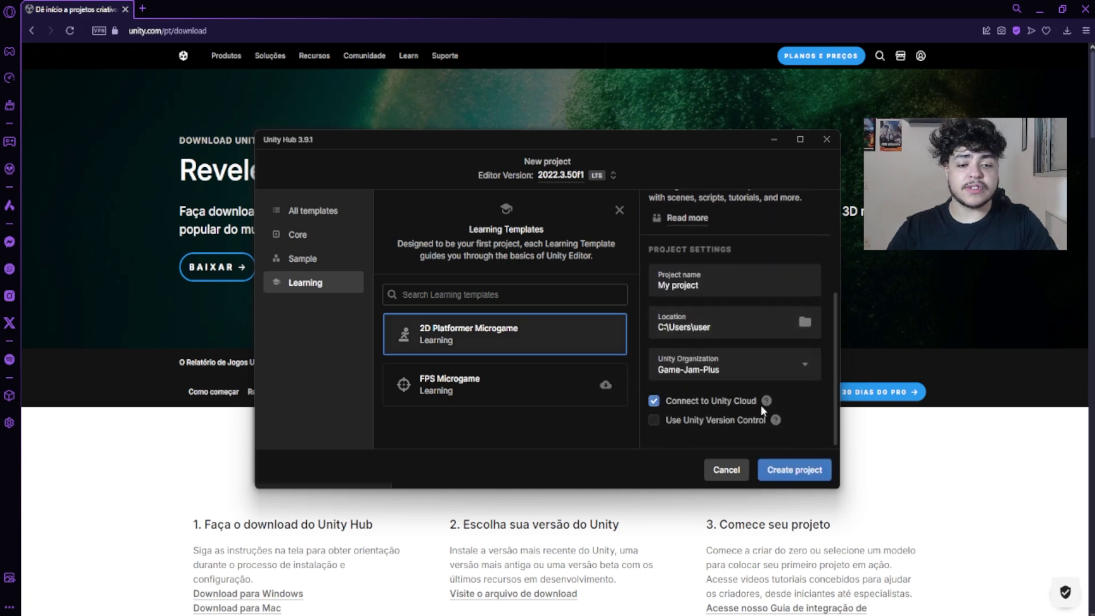
left_click(794, 471)
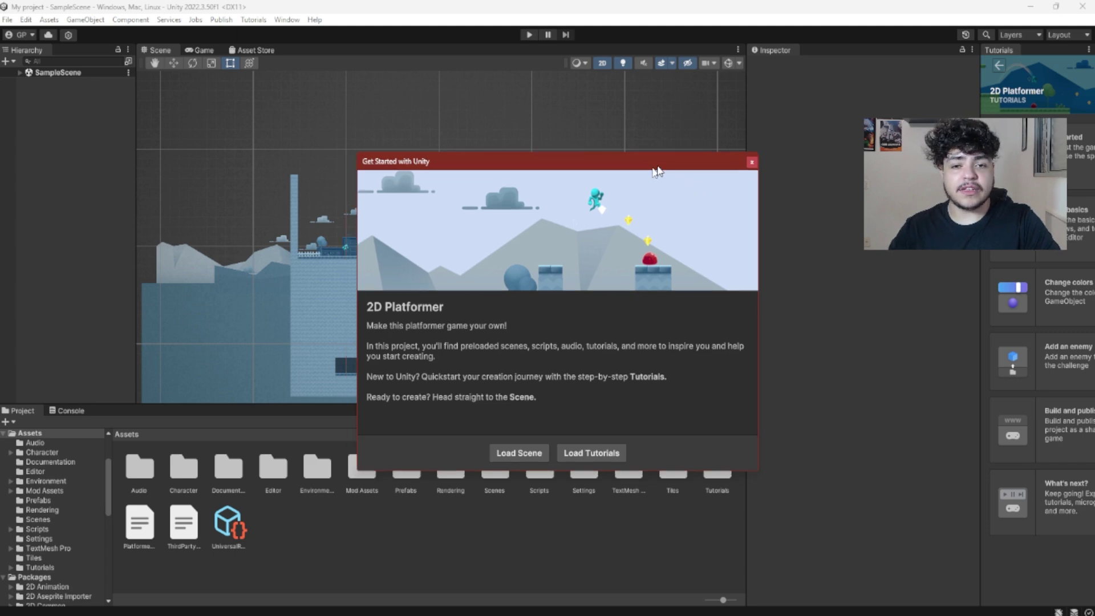
Load the SampleScene from the welcome window and pan around the level to the character and pillar.
mouse_move(639, 166)
left_mouse_down()
mouse_move(810, 226)
mouse_move(650, 168)
left_mouse_up()
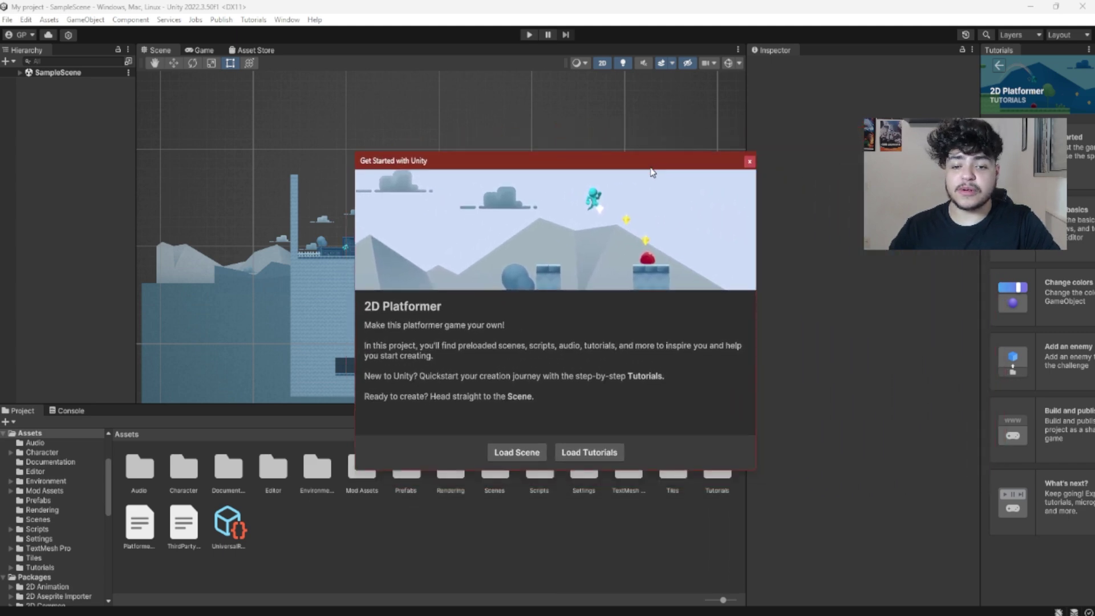
left_click(517, 453)
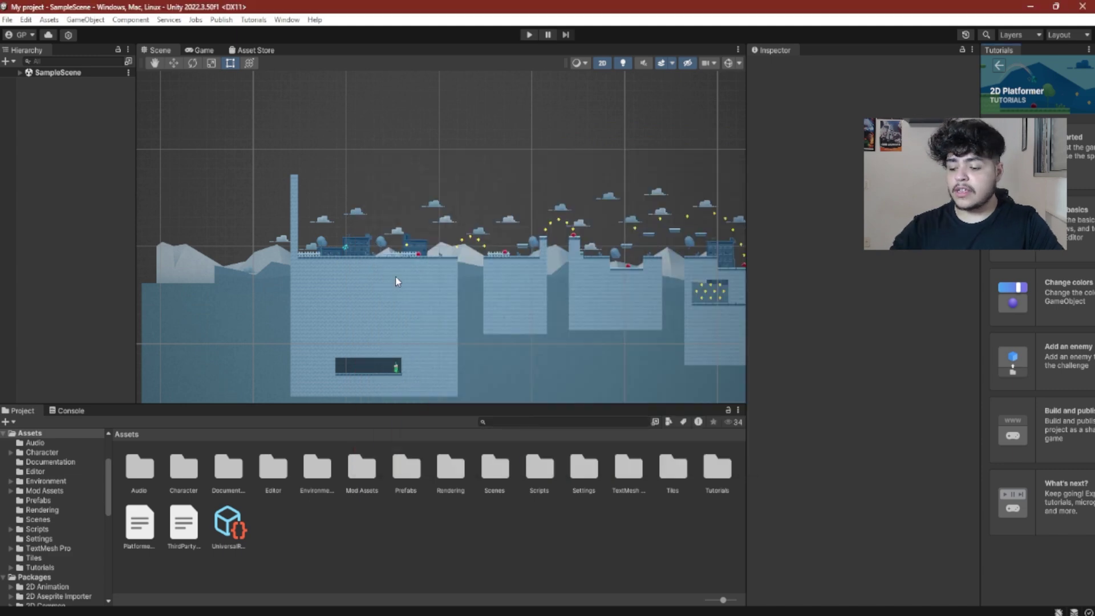
scroll(396, 276, "up", 10)
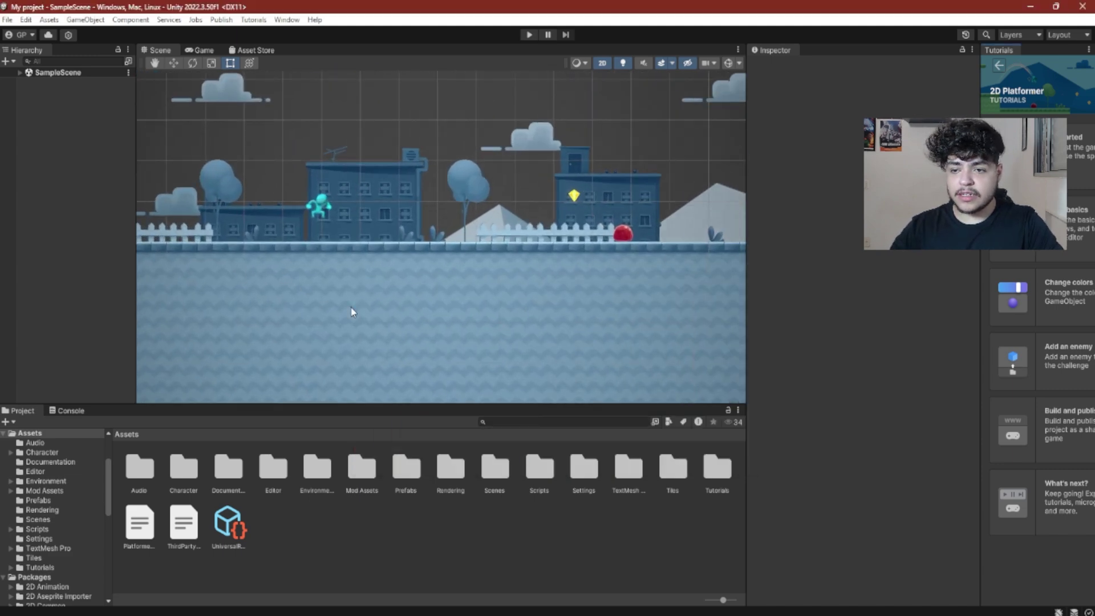
middle_click_drag(379, 238, 503, 363)
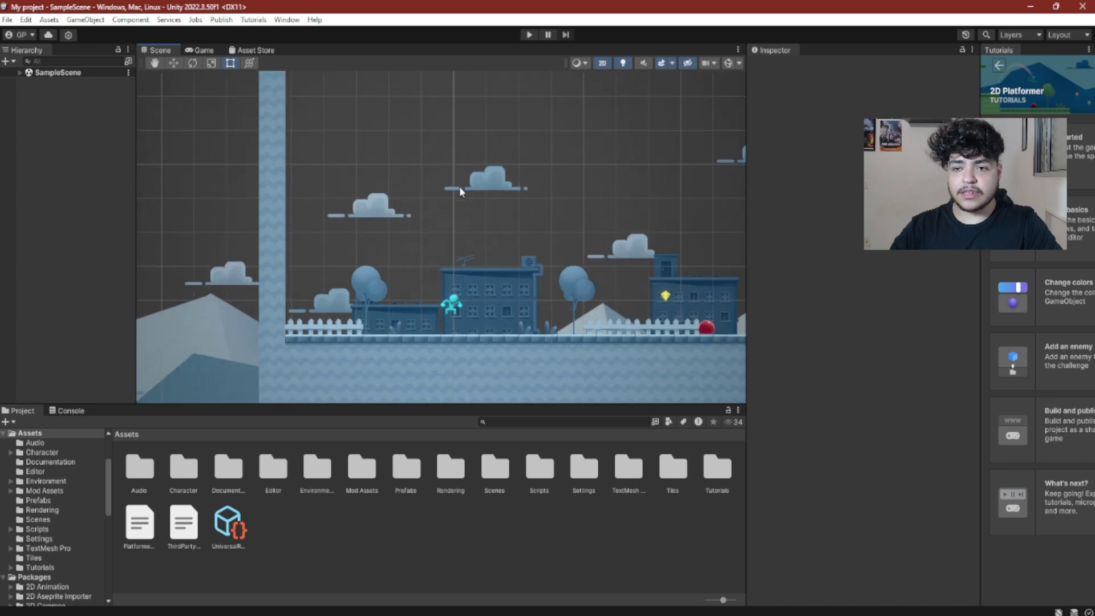
scroll(571, 162, "down", 3)
middle_click_drag(537, 218, 728, 218)
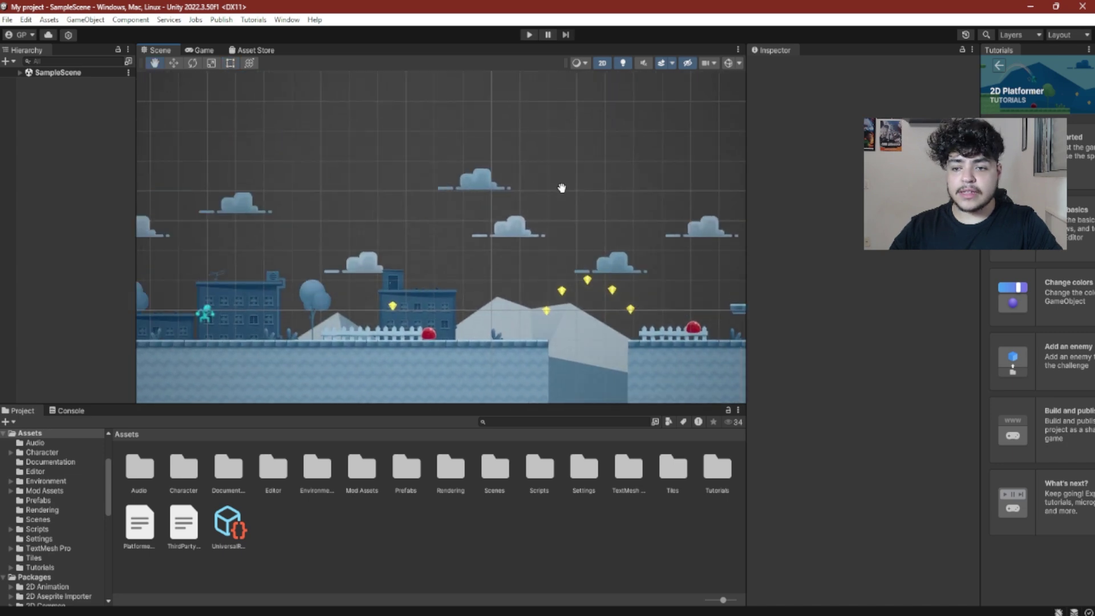
mouse_move(280, 235)
middle_mouse_down()
mouse_move(503, 258)
mouse_move(441, 209)
middle_mouse_up()
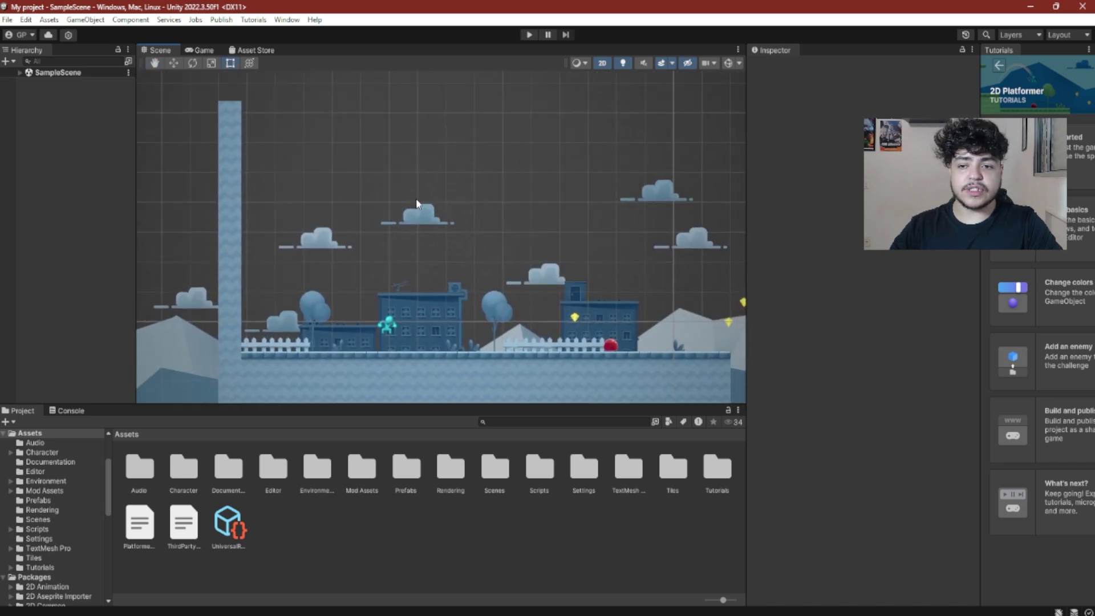
left_click(391, 326)
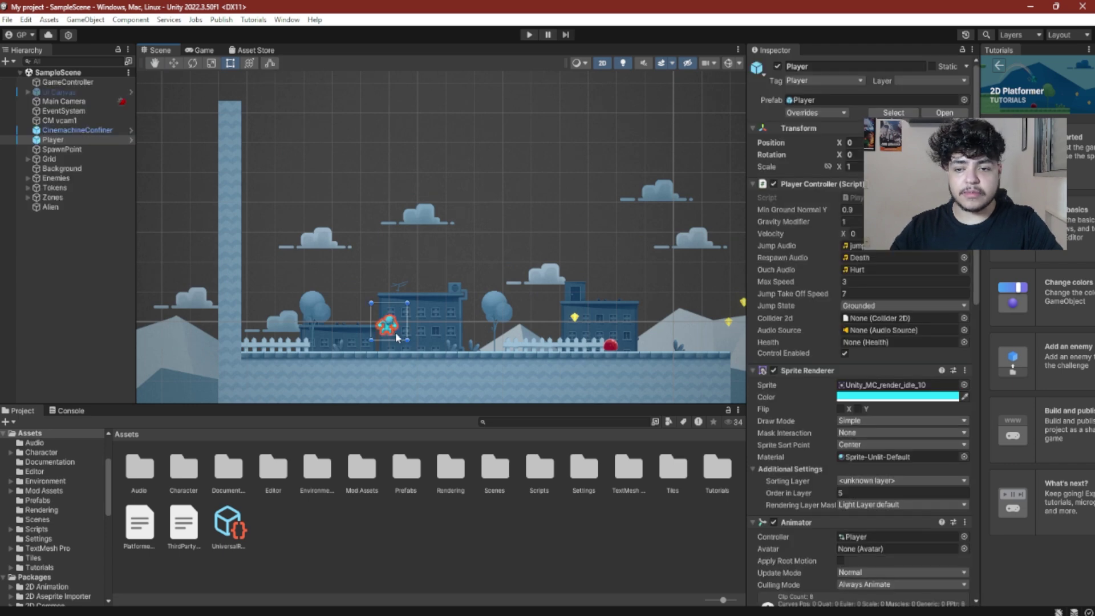
scroll(799, 285, "down", 5)
scroll(822, 229, "up", 2)
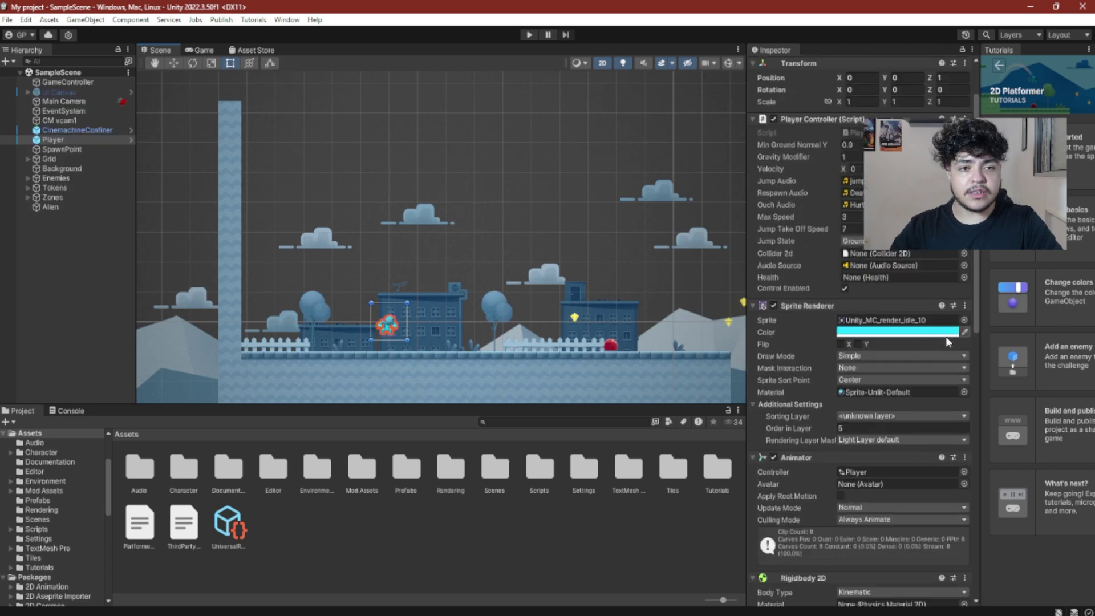
scroll(895, 419, "down", 5)
scroll(888, 466, "down", 2)
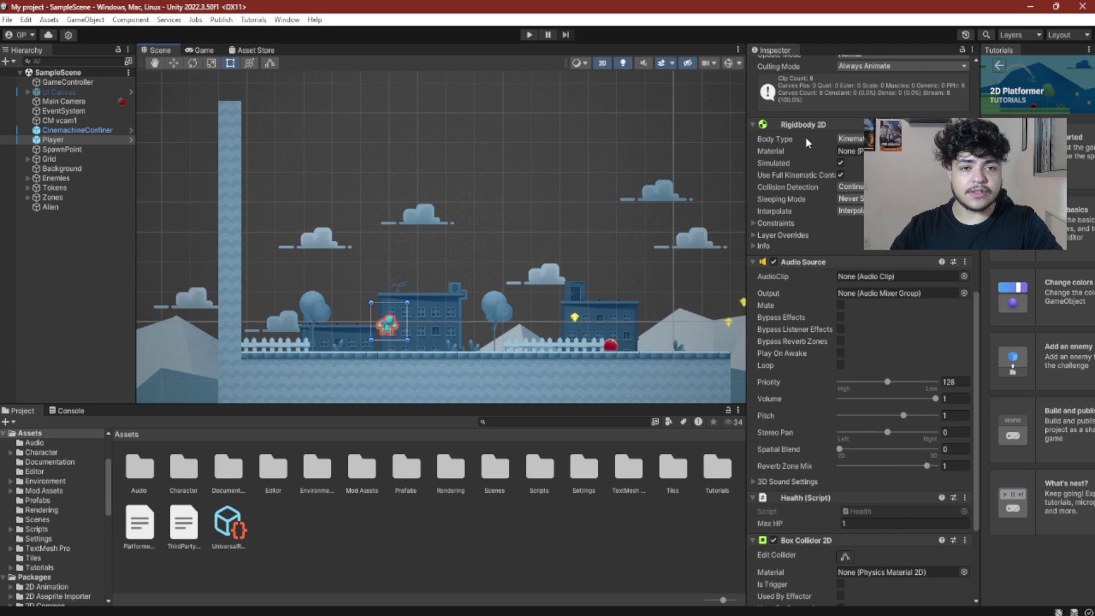
scroll(810, 343, "up", 4)
scroll(810, 343, "up", 3)
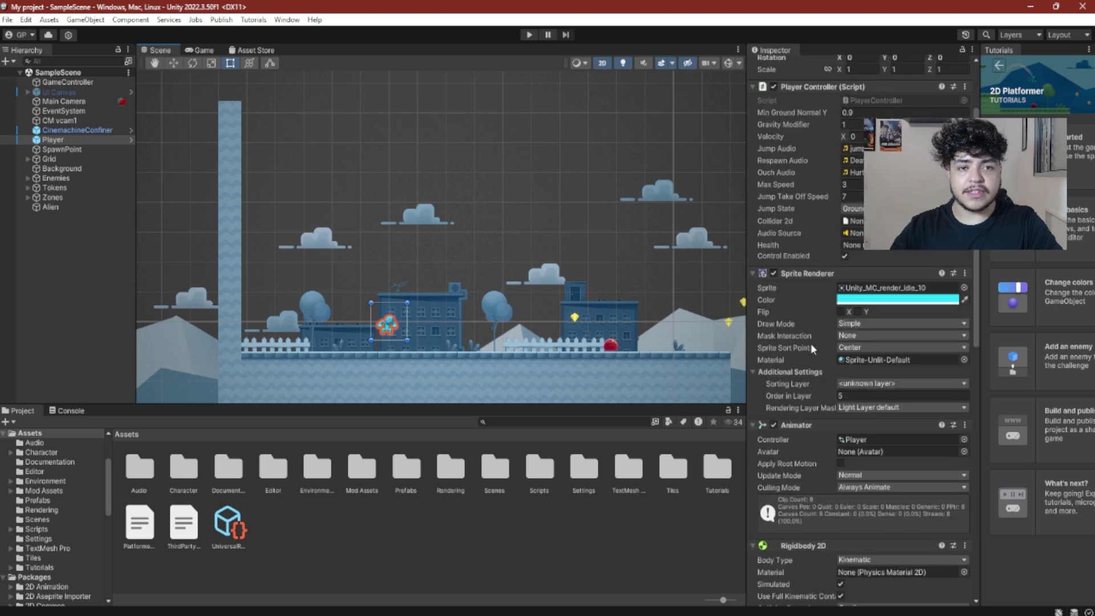
scroll(825, 350, "up", 3)
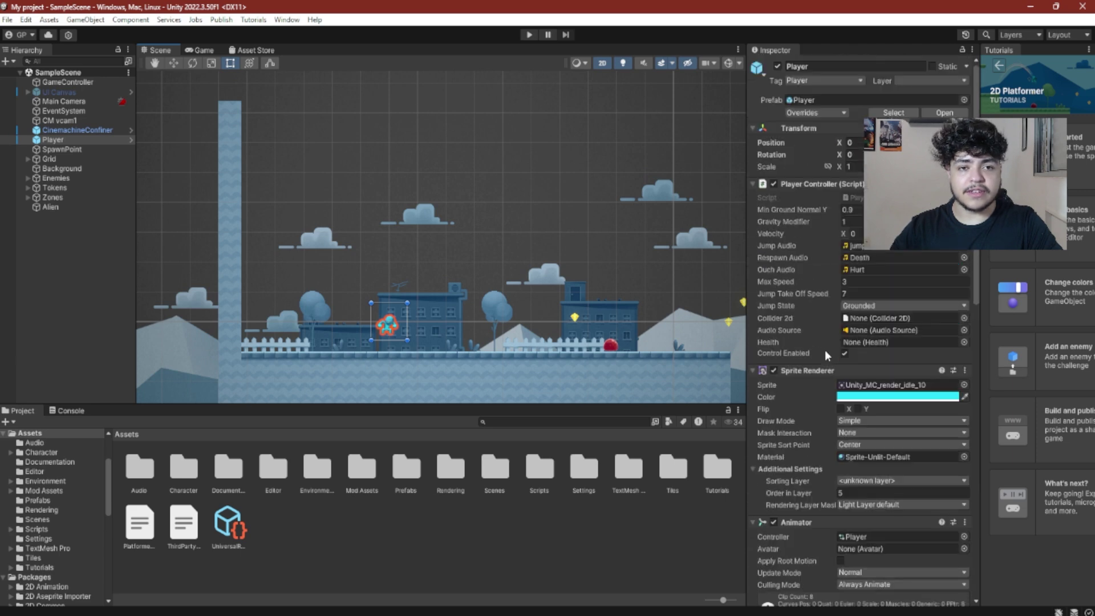
left_click(421, 186)
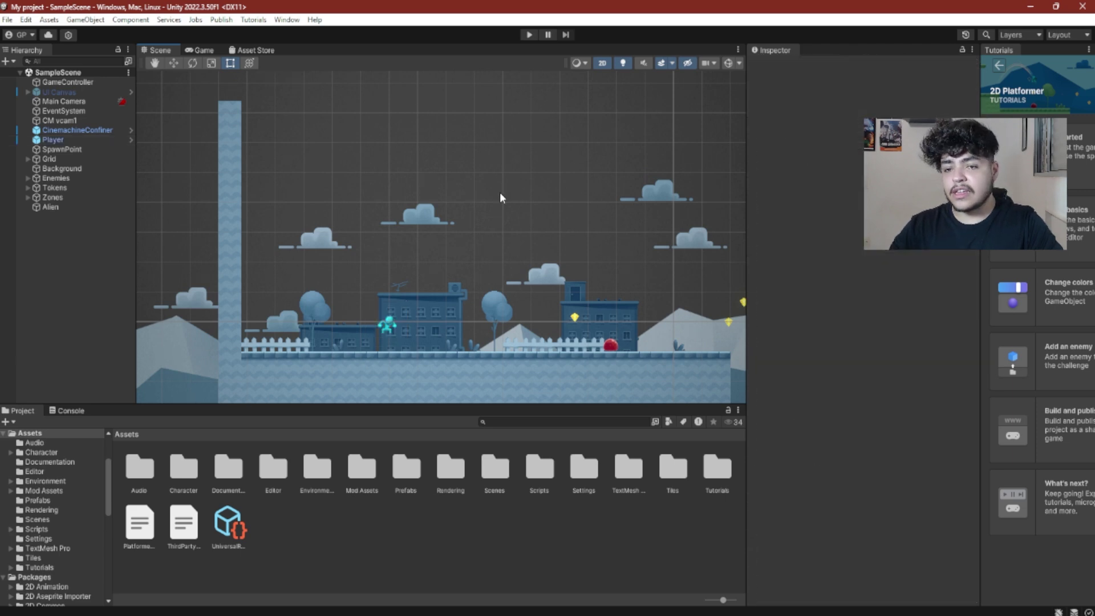
Play-test the level, running right and jumping toward the gems, then exit Play mode.
left_click(533, 35)
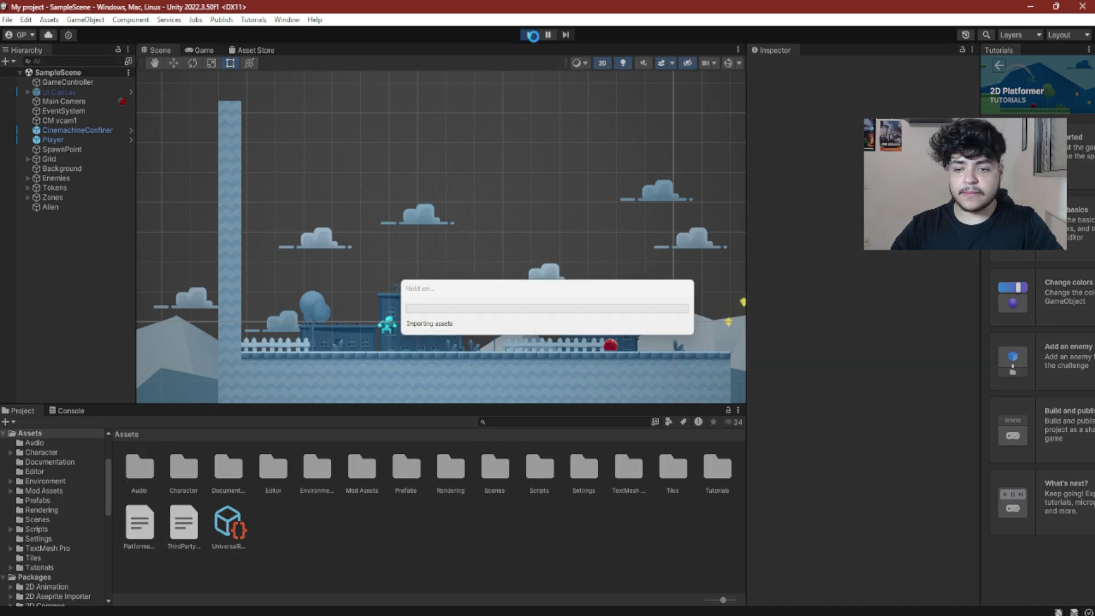
key("Right")
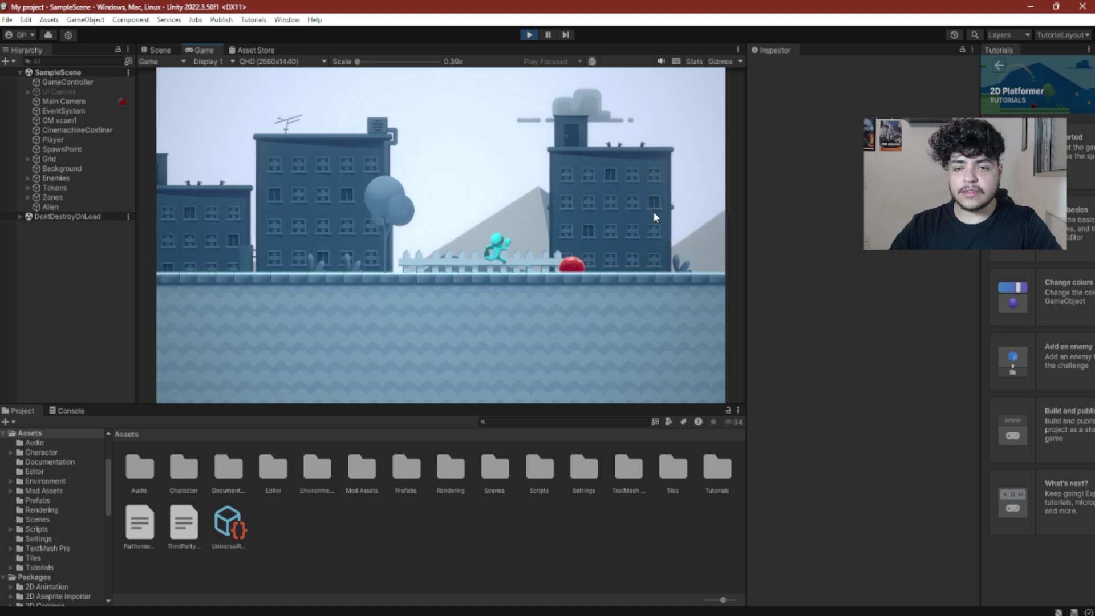
key("space")
key("space")
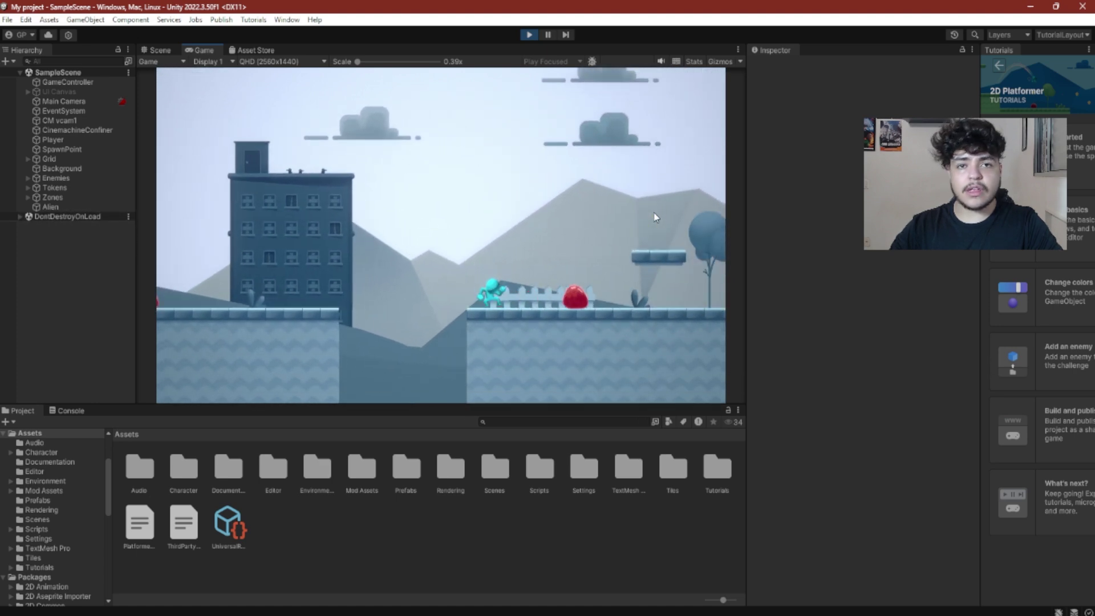
left_click(535, 33)
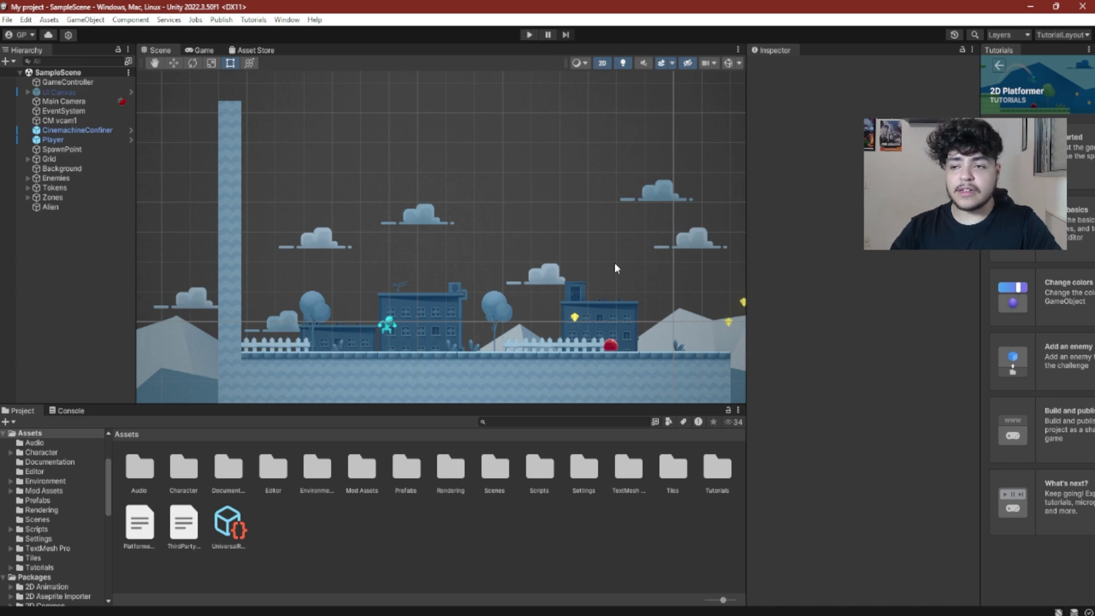
middle_click_drag(615, 264, 582, 215)
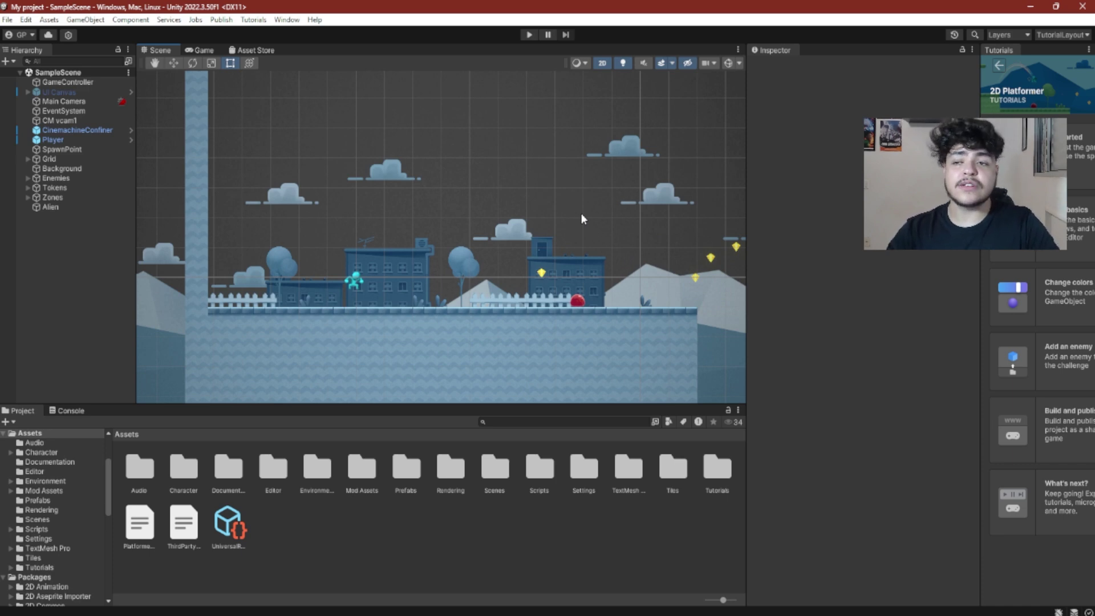
middle_click_drag(557, 154, 489, 153)
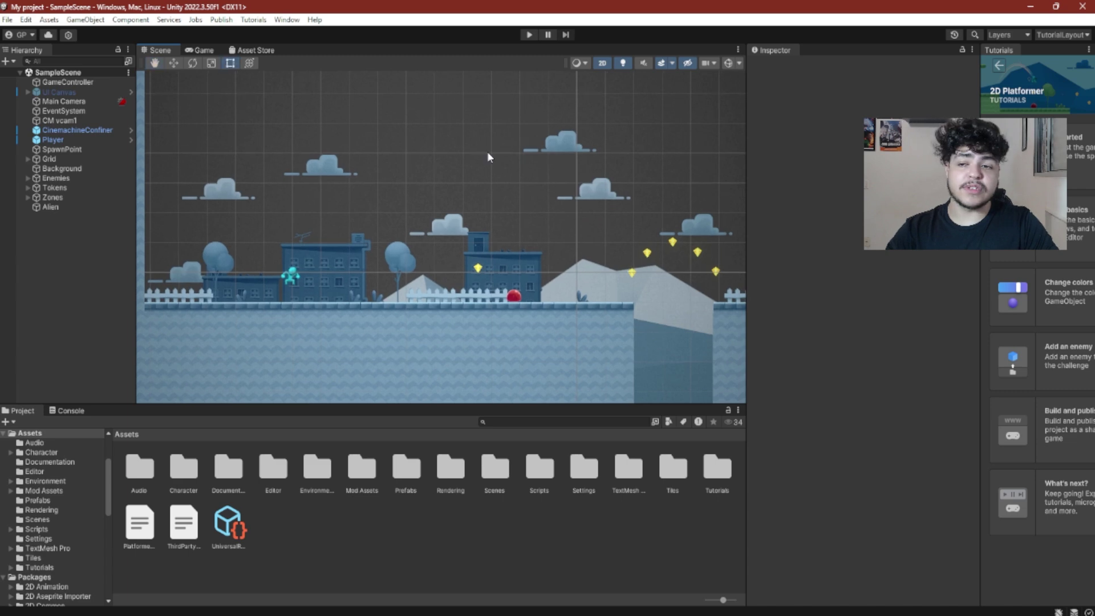
mouse_move(409, 202)
left_mouse_down()
mouse_move(444, 184)
mouse_move(447, 193)
left_mouse_up()
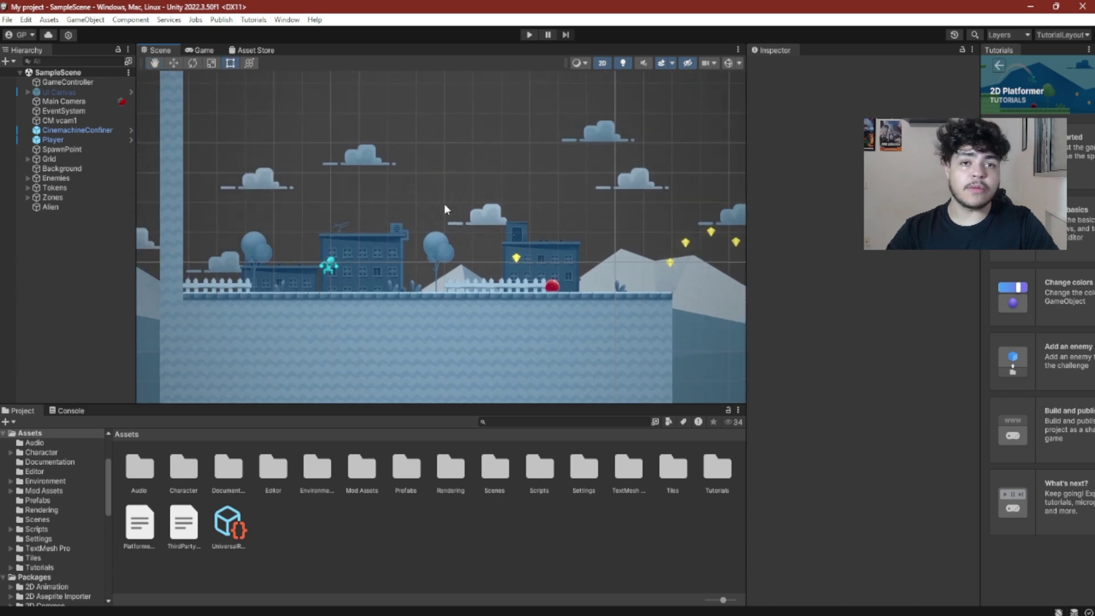